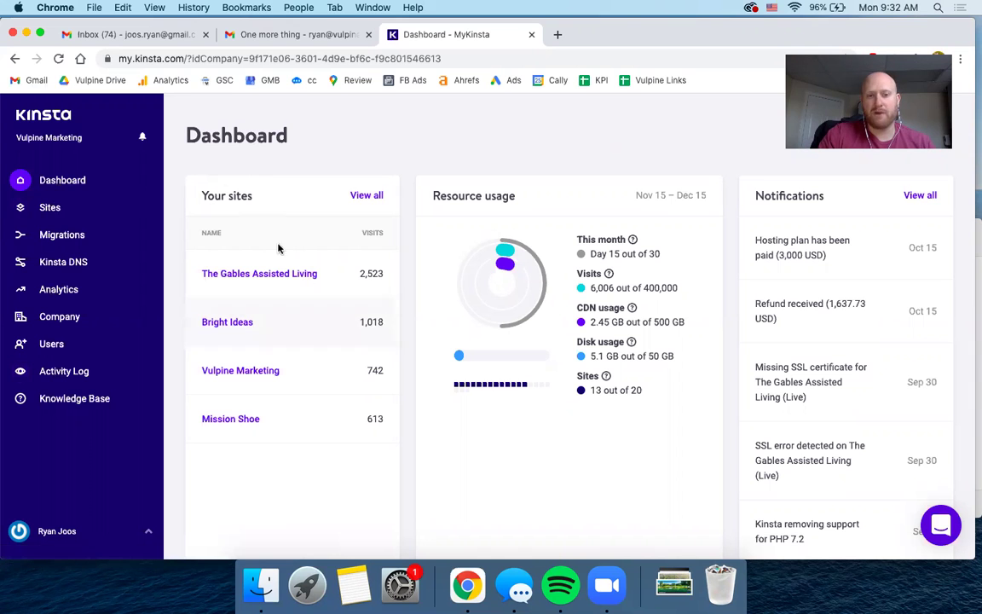
Review the dashboard's resource usage, data transfer, unique visits and CDN usage for the hosting account
{"action": "scroll", "coordinate": [414, 171], "scroll_direction": "down", "scroll_amount": 10}
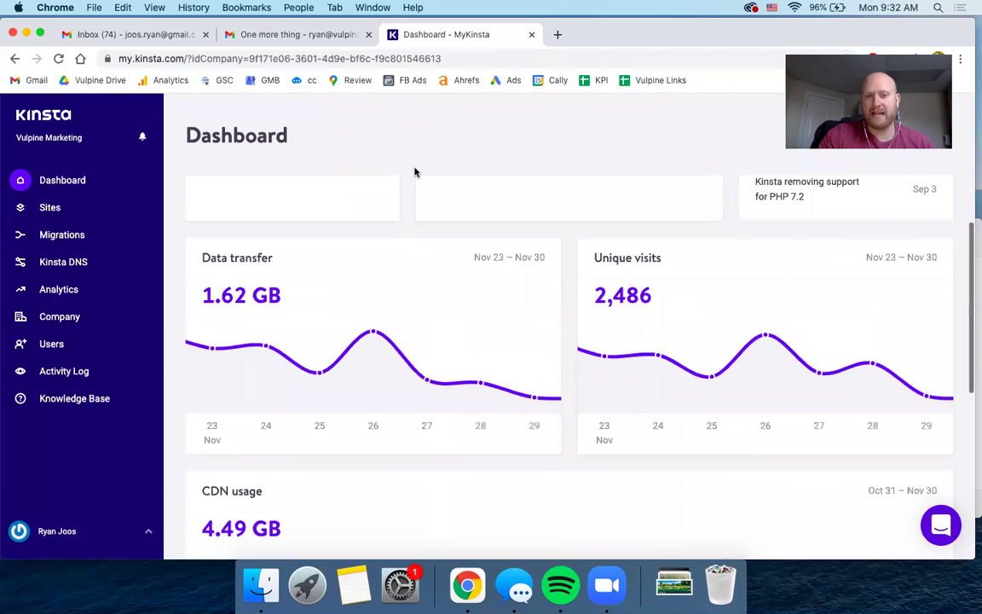
{"action": "scroll", "coordinate": [414, 173], "scroll_direction": "down", "scroll_amount": 5}
{"action": "scroll", "coordinate": [414, 172], "scroll_direction": "up", "scroll_amount": 15}
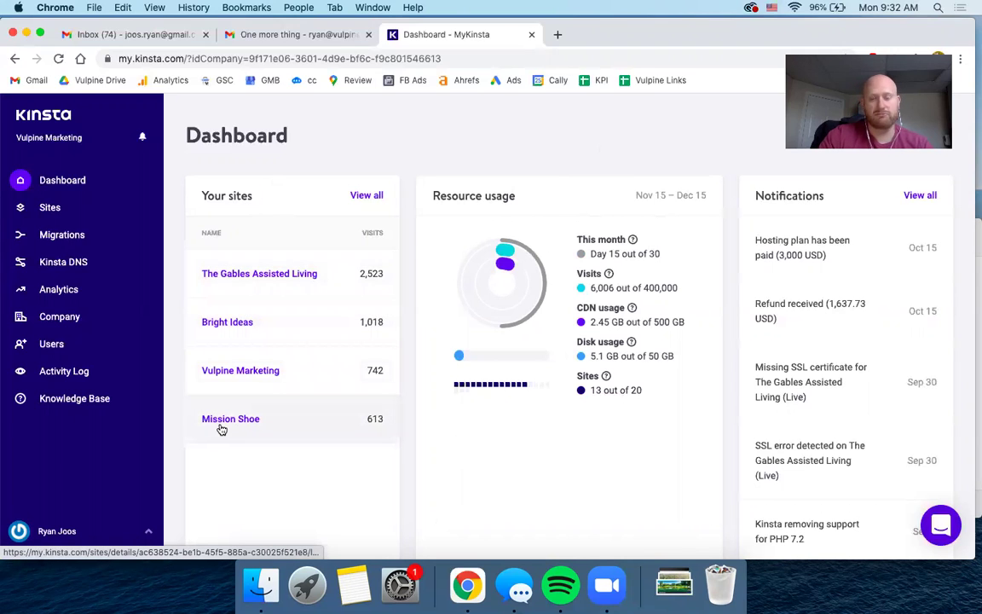
Open the list of hosted sites and examine each site's location, visits, bandwidth, disk usage, PHP version and HTTPS status
{"action": "left_click", "coordinate": [51, 208]}
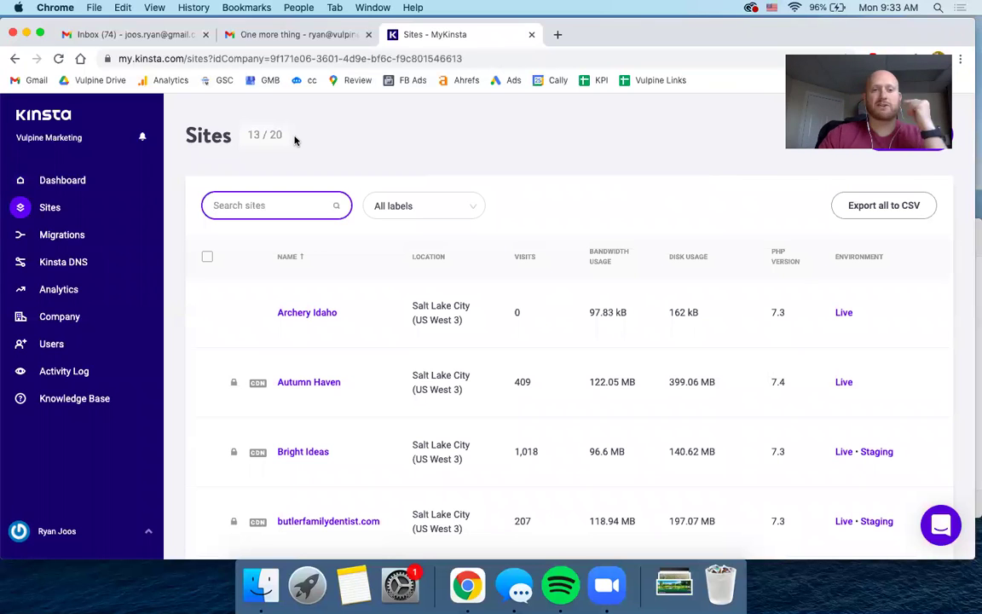
{"action": "scroll", "coordinate": [294, 141], "scroll_direction": "down", "scroll_amount": 1}
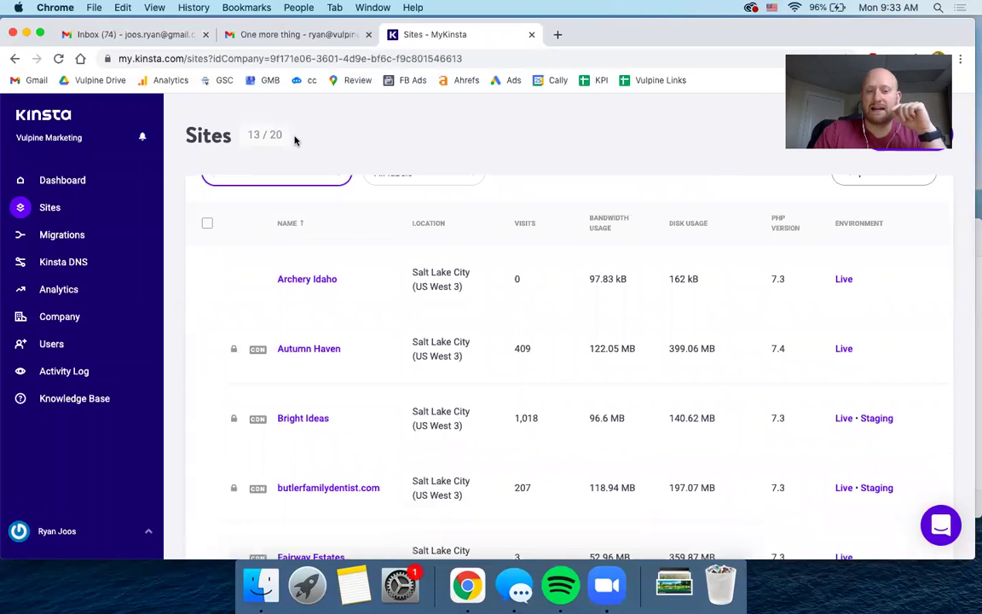
{"action": "scroll", "coordinate": [295, 141], "scroll_direction": "down", "scroll_amount": 3}
{"action": "scroll", "coordinate": [294, 322], "scroll_direction": "down", "scroll_amount": 3}
{"action": "scroll", "coordinate": [300, 415], "scroll_direction": "down", "scroll_amount": 3}
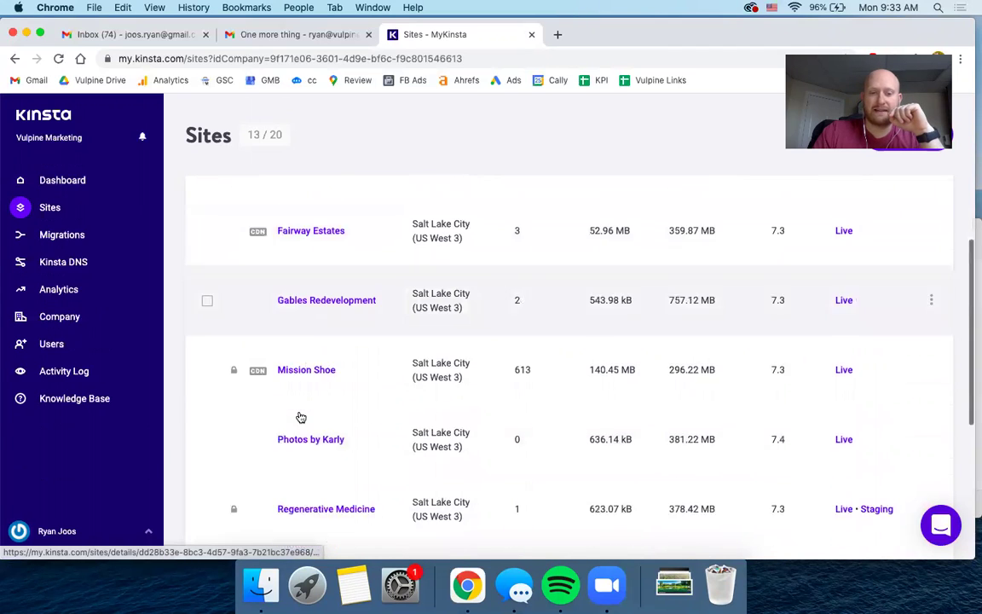
{"action": "scroll", "coordinate": [300, 416], "scroll_direction": "down", "scroll_amount": 2}
{"action": "scroll", "coordinate": [300, 415], "scroll_direction": "down", "scroll_amount": 2}
{"action": "scroll", "coordinate": [299, 416], "scroll_direction": "up", "scroll_amount": 2}
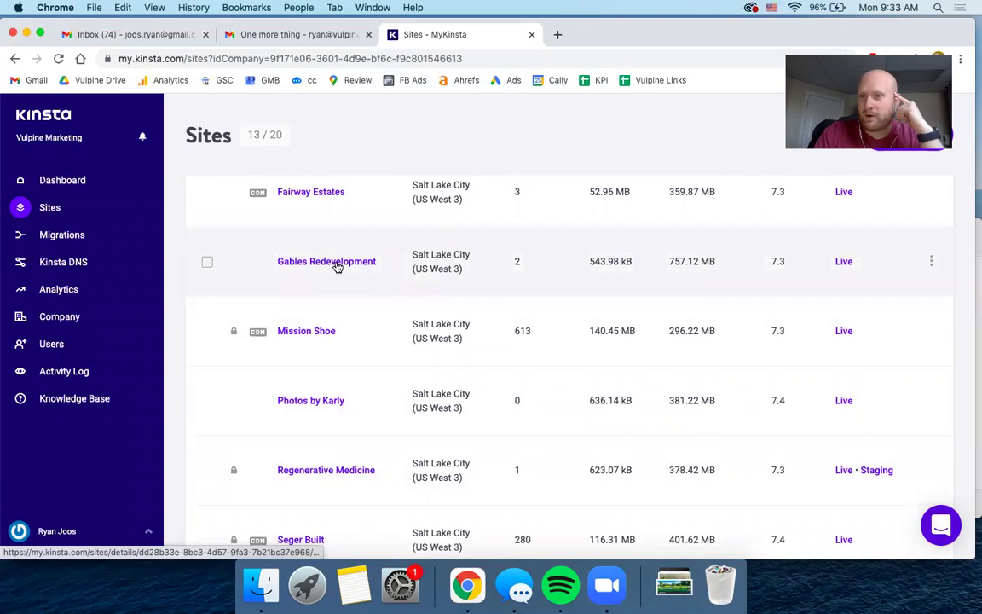
{"action": "scroll", "coordinate": [325, 260], "scroll_direction": "down", "scroll_amount": 7}
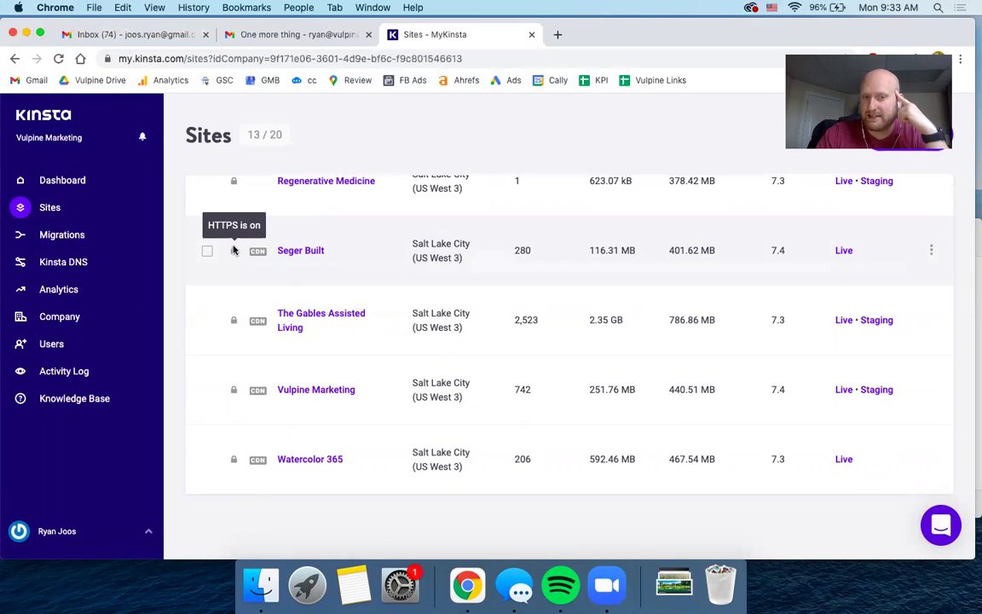
{"action": "left_click", "coordinate": [147, 59]}
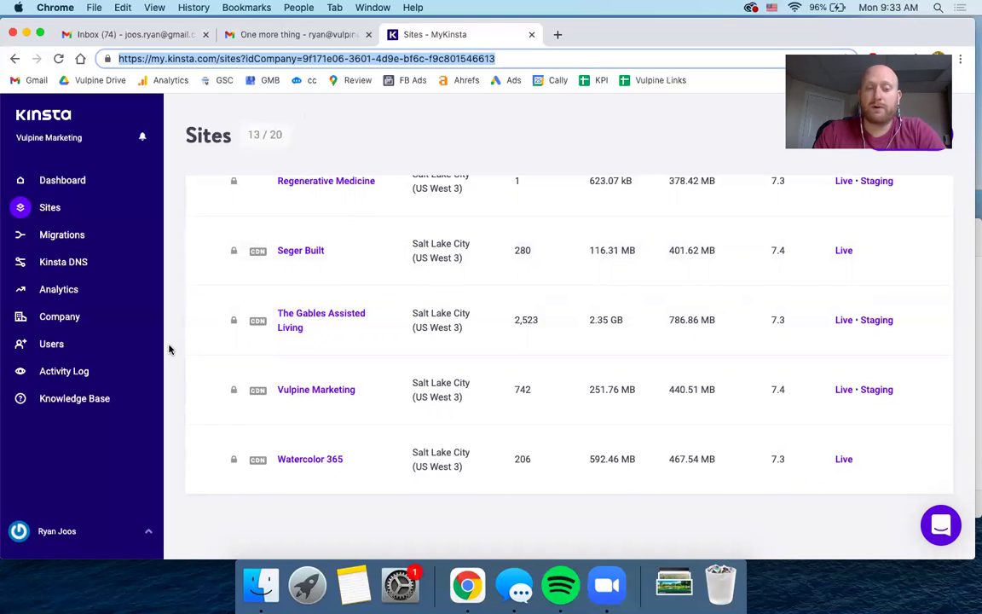
Go through the sites list again from the start and open The Gables Assisted Living site
{"action": "scroll", "coordinate": [169, 350], "scroll_direction": "up", "scroll_amount": 10}
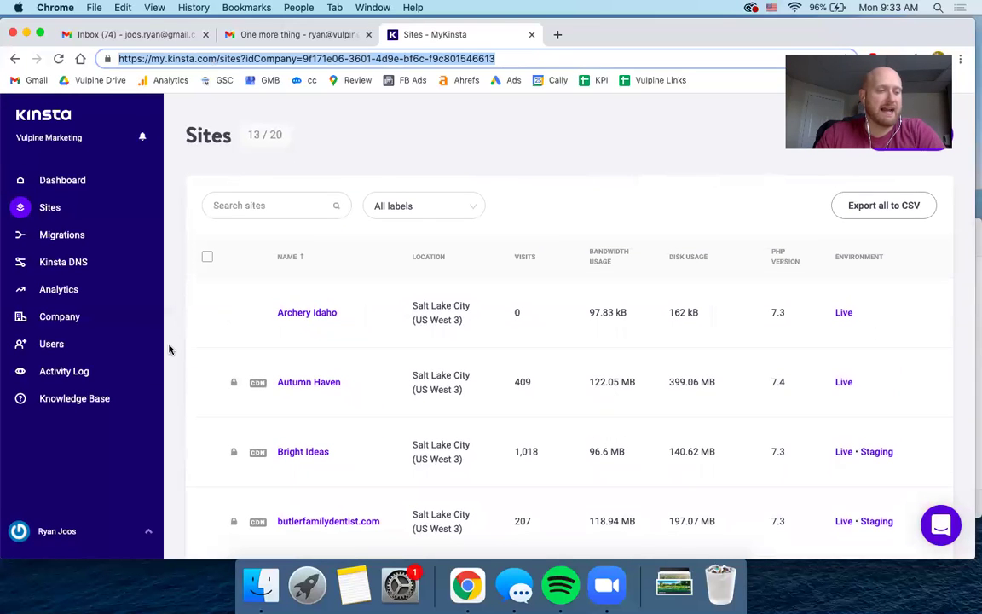
{"action": "scroll", "coordinate": [168, 350], "scroll_direction": "down", "scroll_amount": 1}
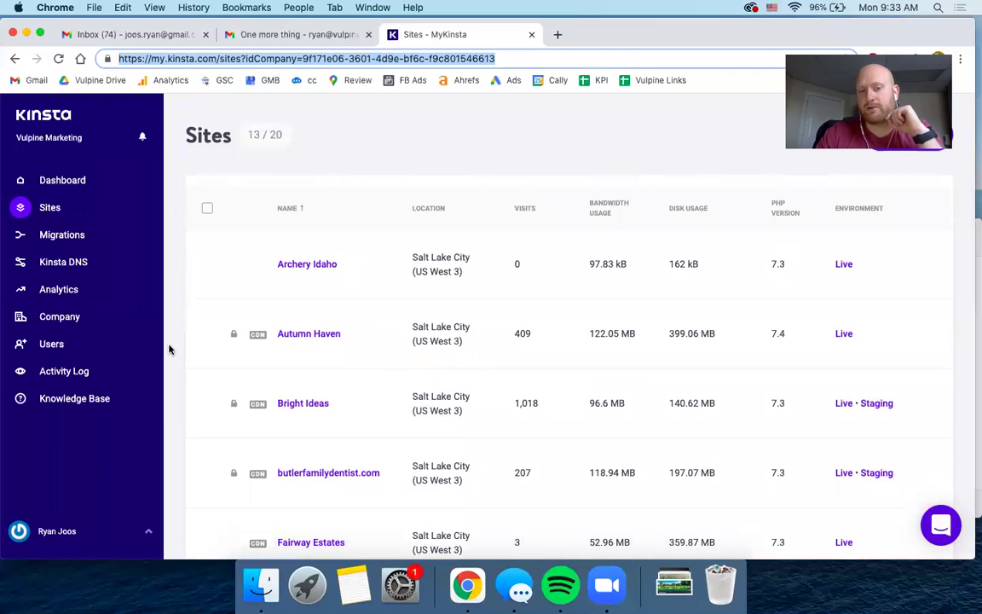
{"action": "scroll", "coordinate": [169, 349], "scroll_direction": "down", "scroll_amount": 1}
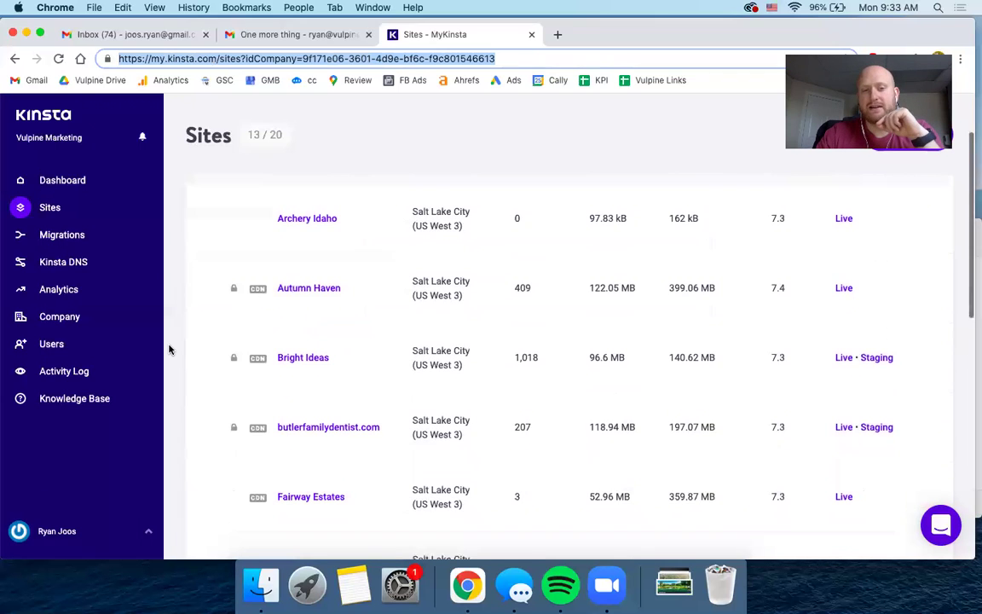
{"action": "scroll", "coordinate": [173, 296], "scroll_direction": "down", "scroll_amount": 2}
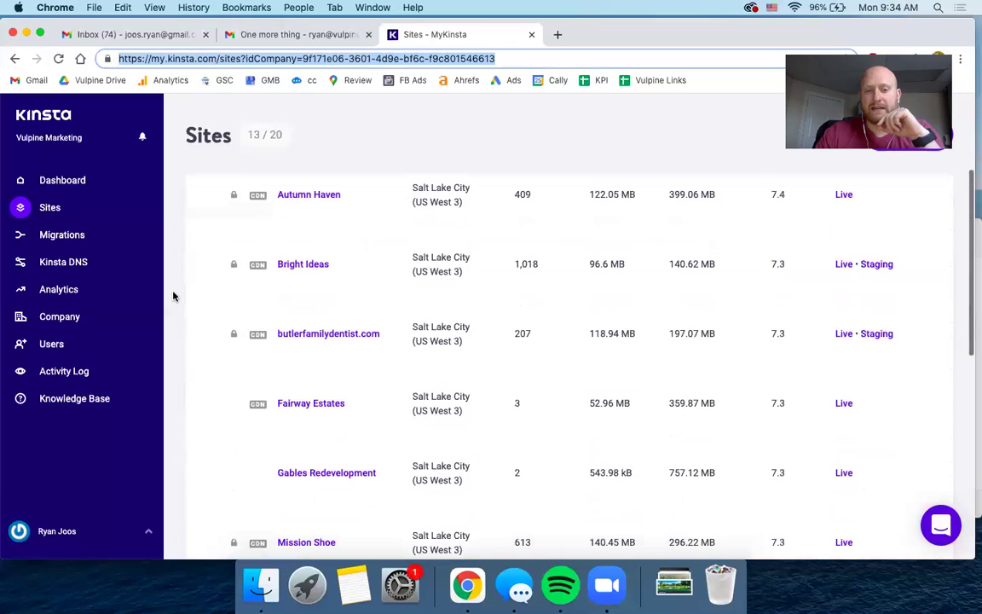
{"action": "scroll", "coordinate": [299, 262], "scroll_direction": "down", "scroll_amount": 3}
{"action": "scroll", "coordinate": [298, 262], "scroll_direction": "down", "scroll_amount": 2}
{"action": "scroll", "coordinate": [298, 262], "scroll_direction": "up", "scroll_amount": 2}
{"action": "scroll", "coordinate": [299, 262], "scroll_direction": "down", "scroll_amount": 1}
{"action": "scroll", "coordinate": [298, 262], "scroll_direction": "down", "scroll_amount": 7}
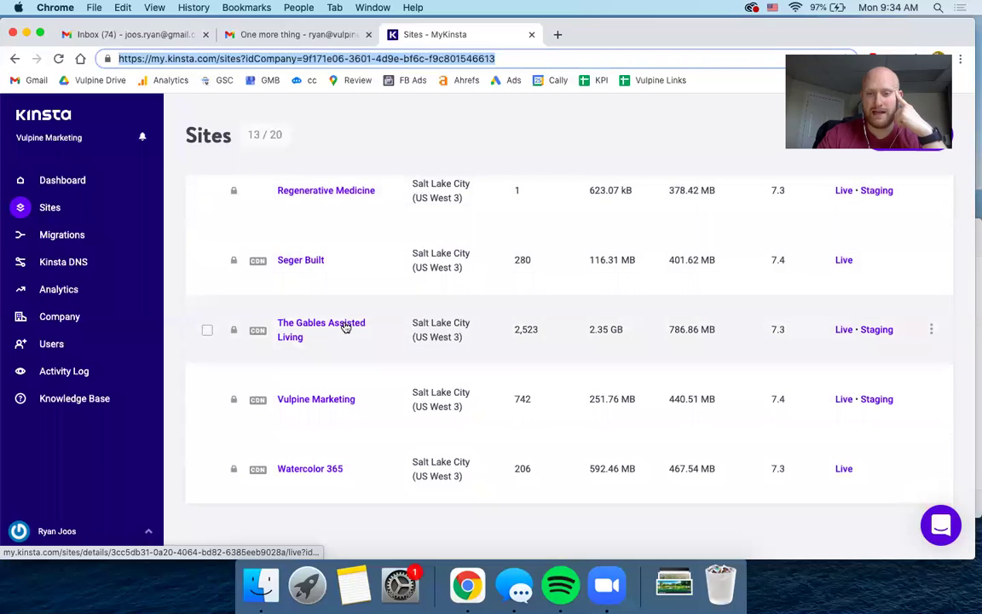
{"action": "left_click", "coordinate": [345, 328]}
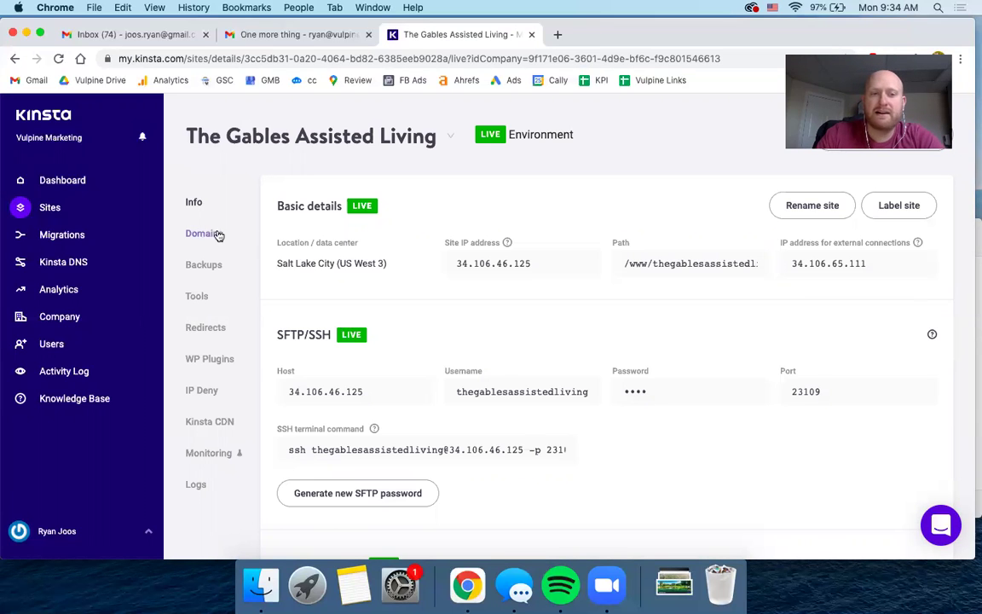
Check the site's error log and examine the basic details, SFTP/SSH, database access, transfer and delete sections of its Info page
{"action": "left_click", "coordinate": [203, 489]}
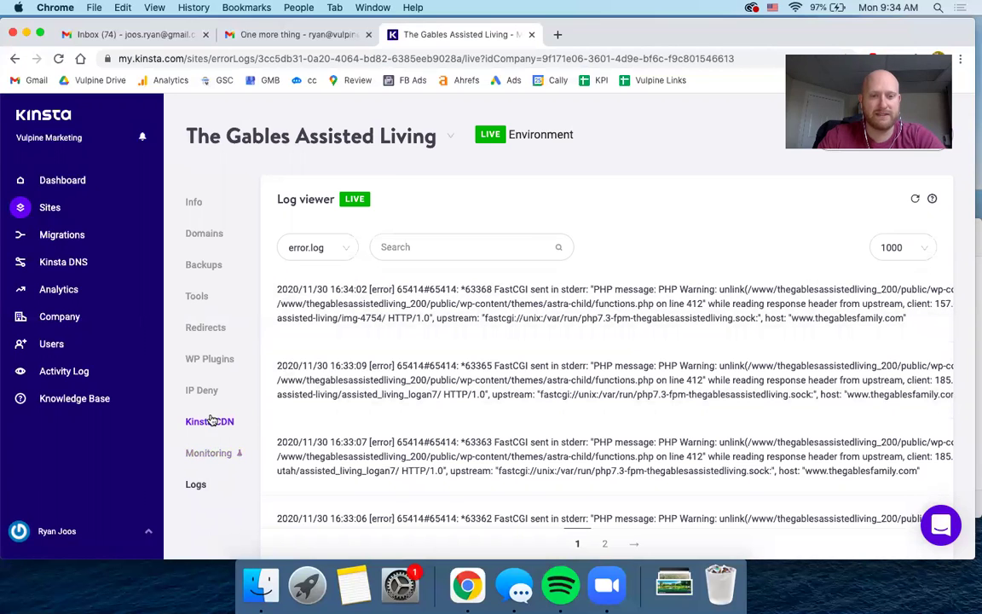
{"action": "left_click", "coordinate": [193, 202]}
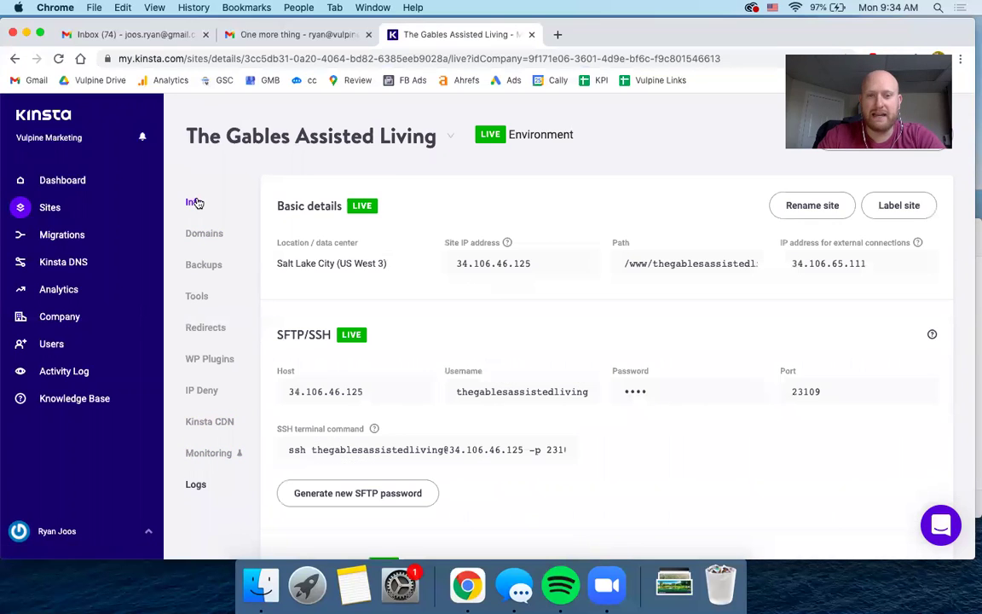
{"action": "scroll", "coordinate": [499, 275], "scroll_direction": "down", "scroll_amount": 1}
{"action": "scroll", "coordinate": [500, 281], "scroll_direction": "up", "scroll_amount": 1}
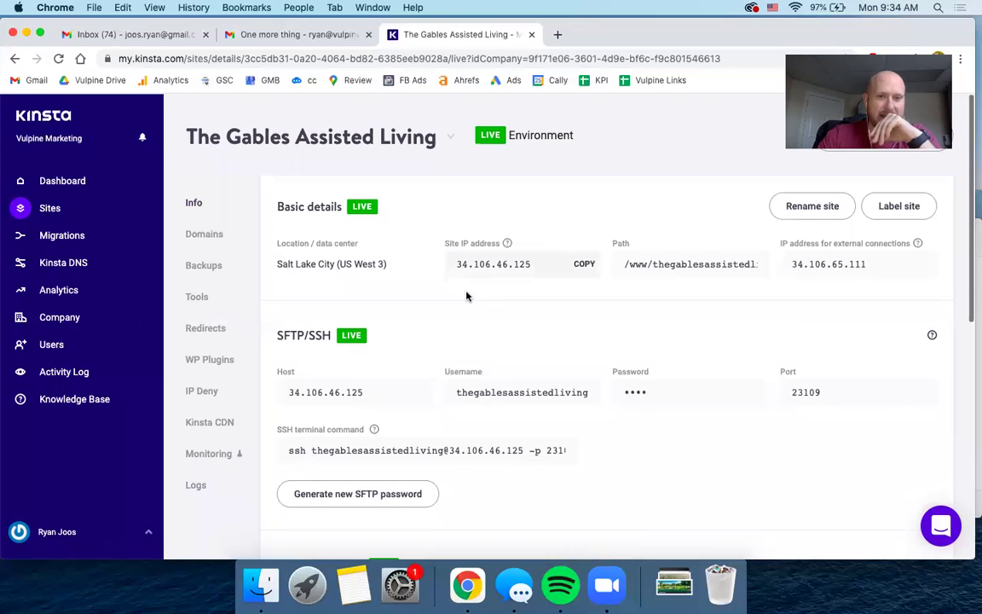
{"action": "scroll", "coordinate": [477, 341], "scroll_direction": "down", "scroll_amount": 3}
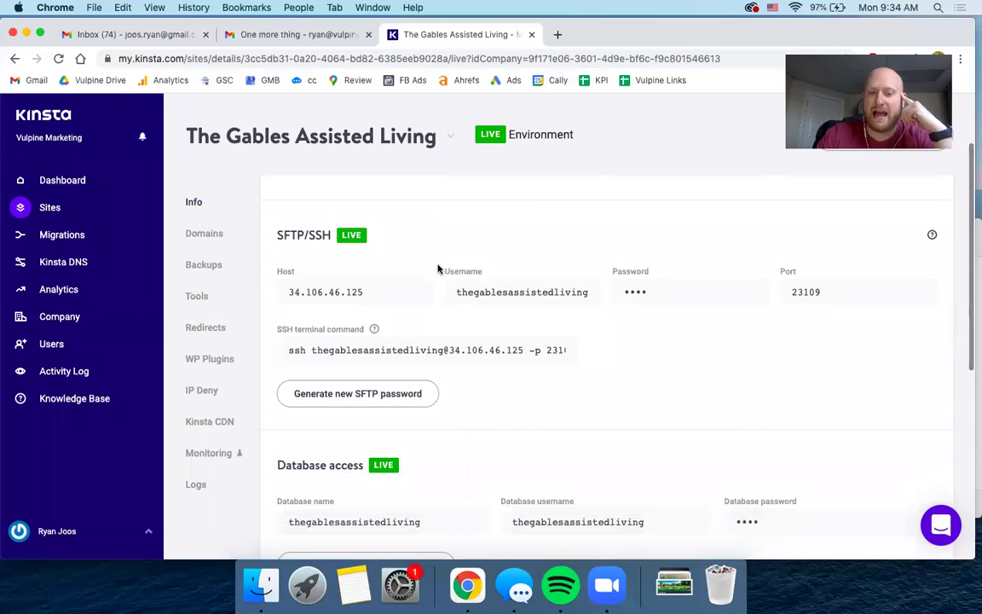
{"action": "double_click", "coordinate": [513, 249]}
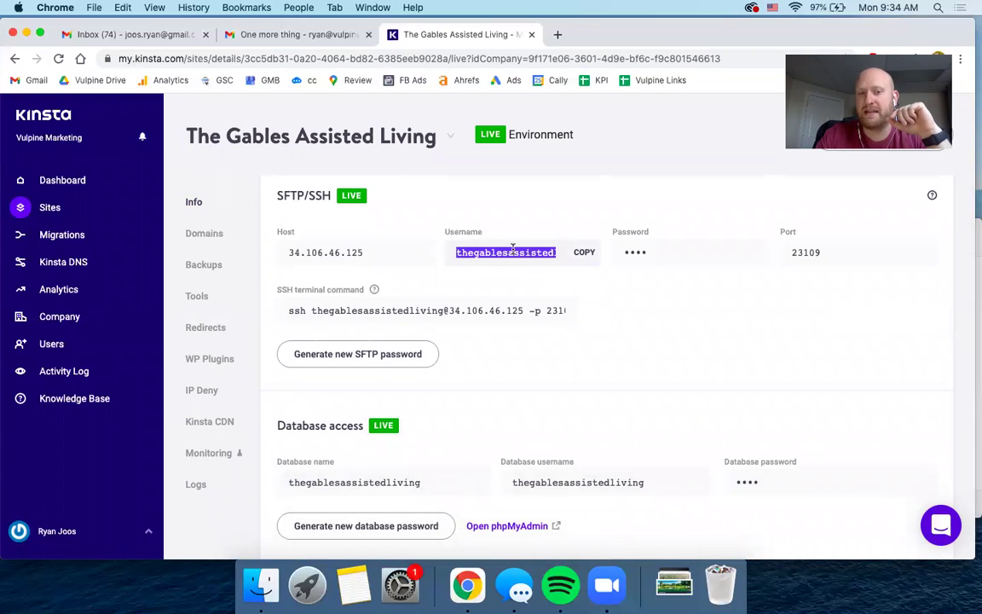
{"action": "scroll", "coordinate": [512, 247], "scroll_direction": "up", "scroll_amount": 1}
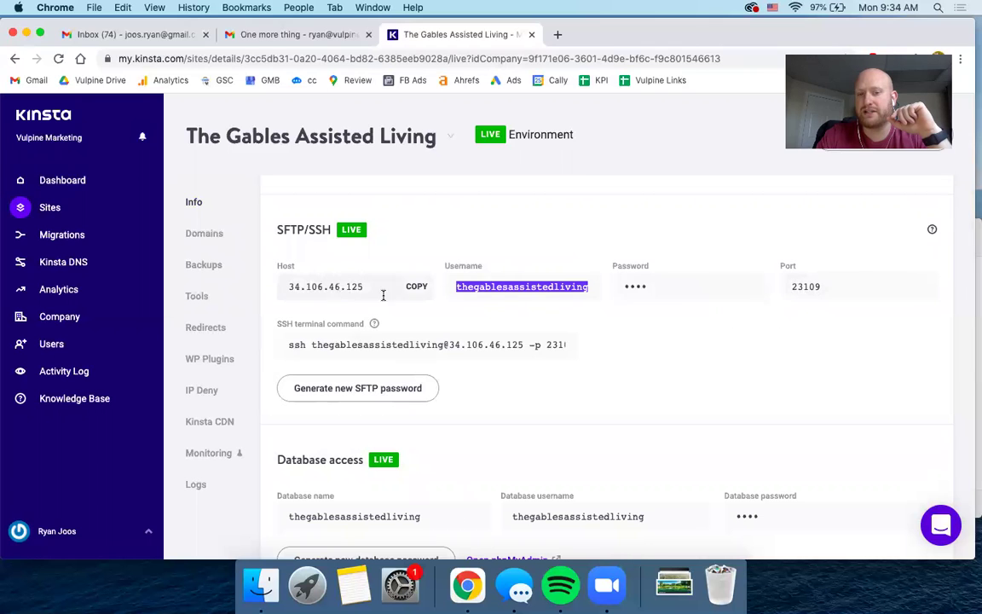
{"action": "scroll", "coordinate": [346, 296], "scroll_direction": "down", "scroll_amount": 6}
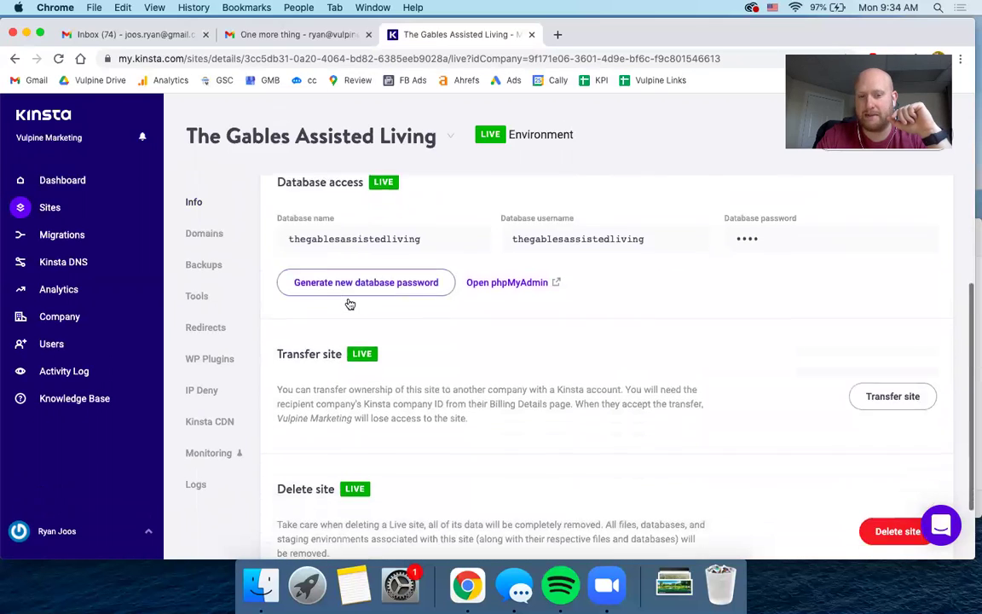
{"action": "scroll", "coordinate": [349, 304], "scroll_direction": "down", "scroll_amount": 2}
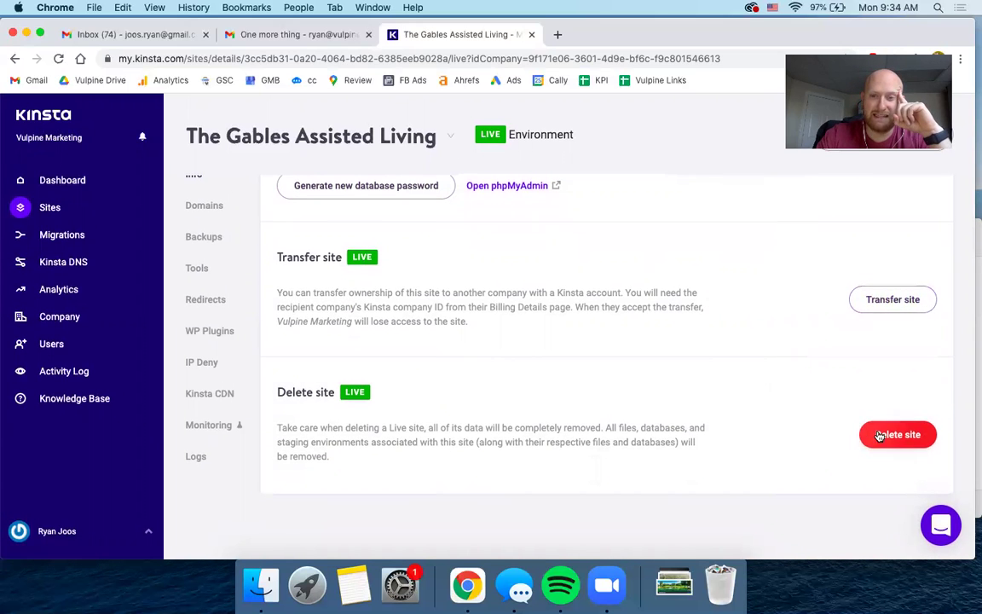
{"action": "scroll", "coordinate": [607, 410], "scroll_direction": "up", "scroll_amount": 10}
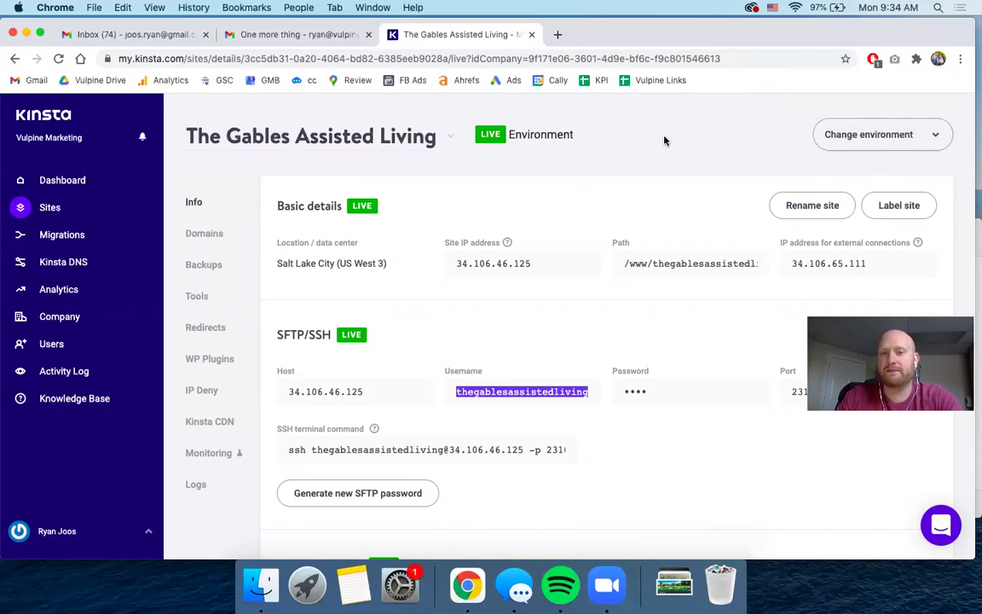
View the site's staging environment with its Push to Live option and switch back to the live environment
{"action": "left_click", "coordinate": [869, 136]}
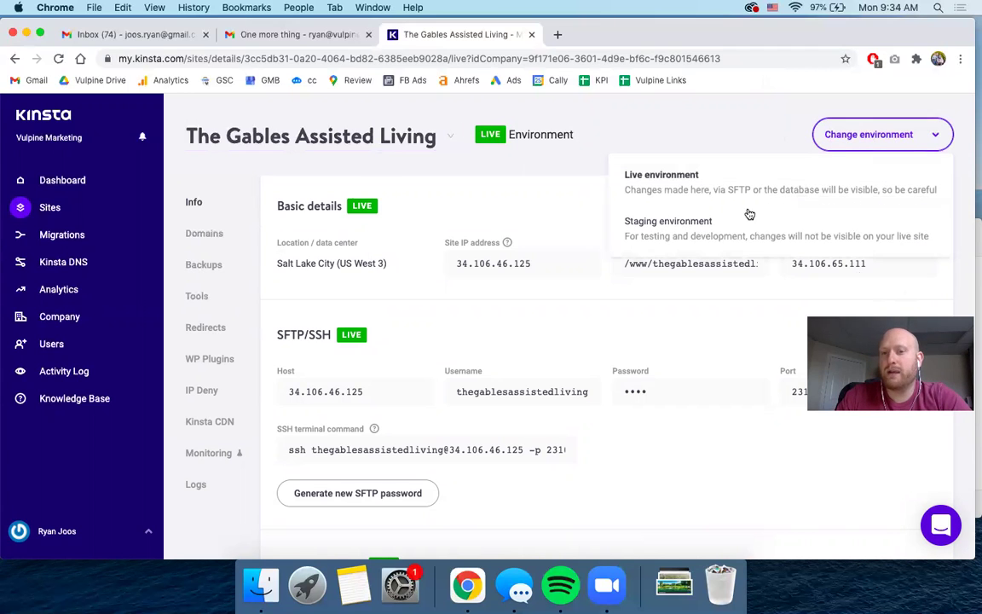
{"action": "left_click", "coordinate": [723, 226]}
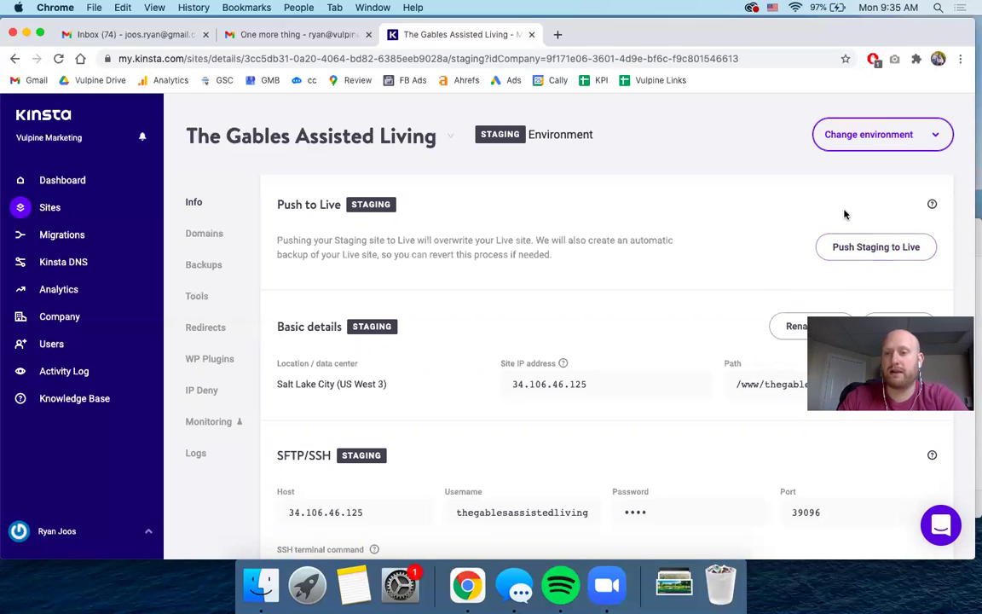
{"action": "left_click", "coordinate": [855, 134]}
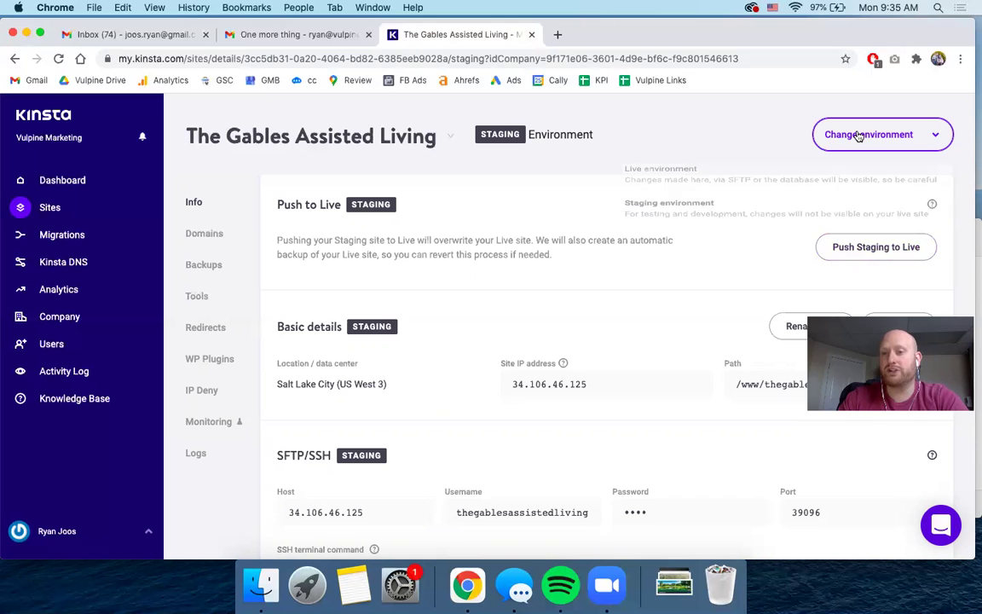
{"action": "left_click", "coordinate": [656, 187]}
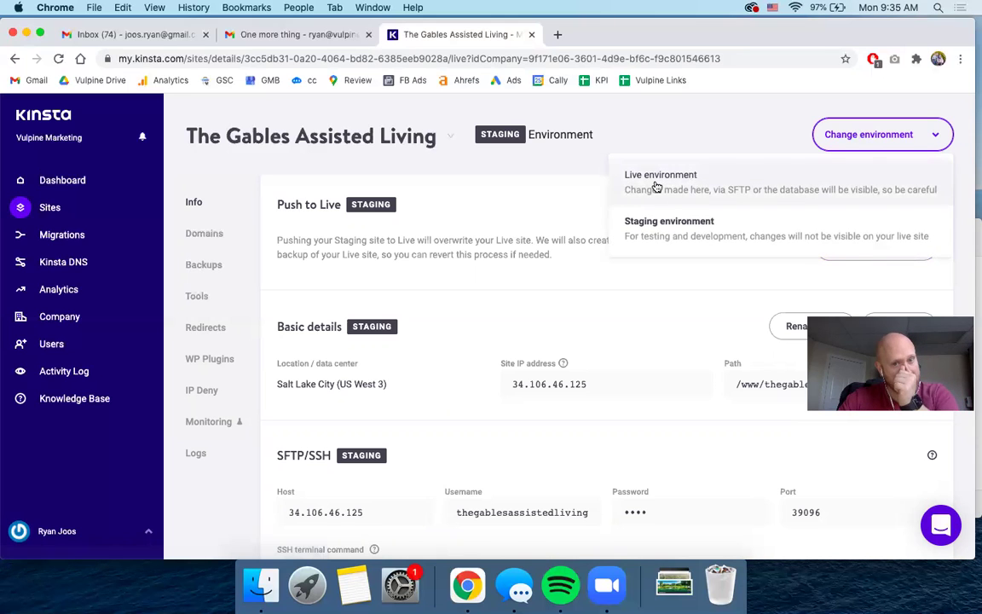
Open the live site's domain settings and launch the WordPress admin login for its primary domain
{"action": "left_click", "coordinate": [203, 235]}
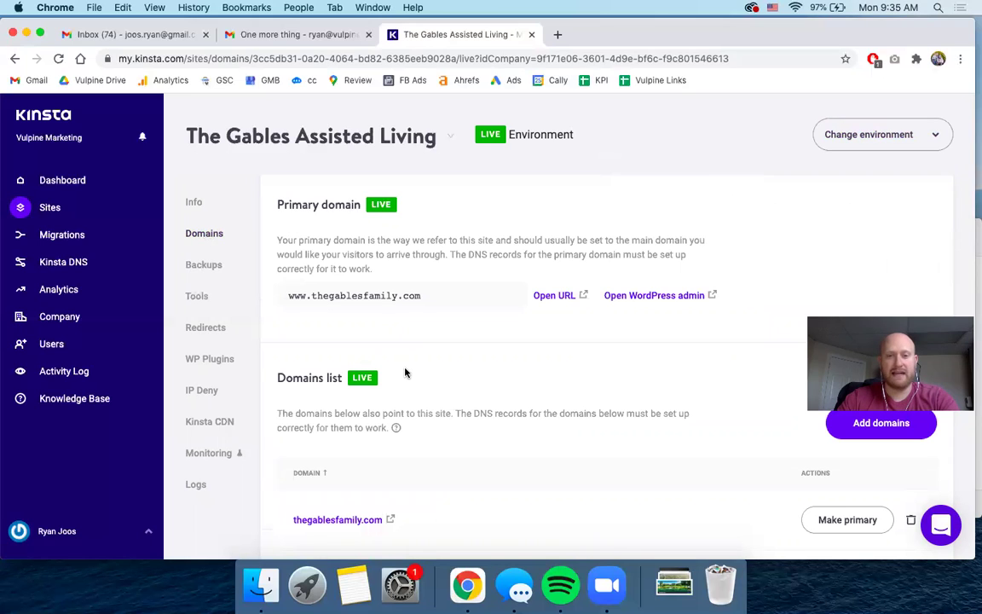
{"action": "left_click", "coordinate": [661, 295]}
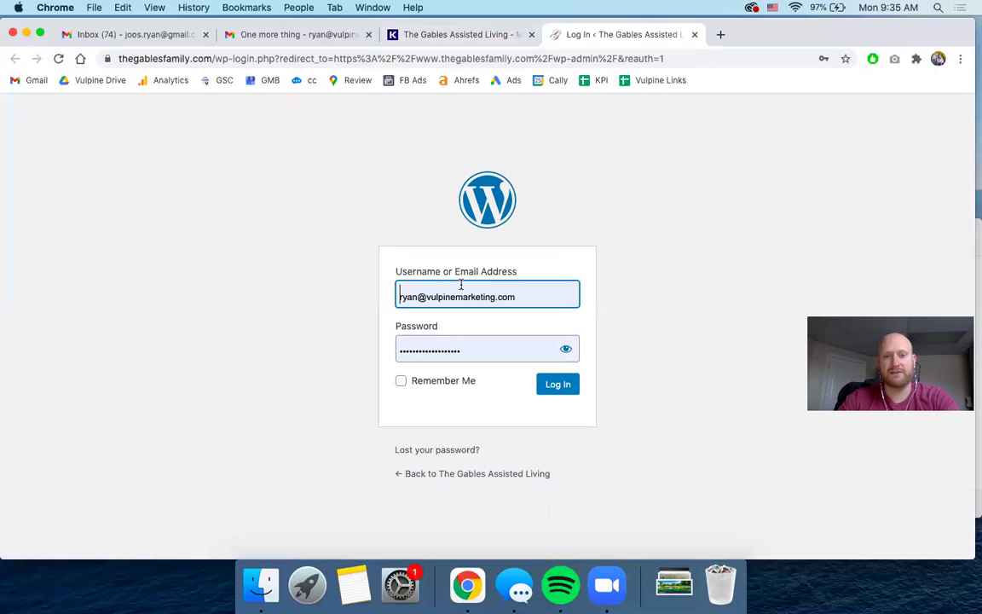
{"action": "left_click_drag", "start_coordinate": [775, 36], "coordinate": [750, 78]}
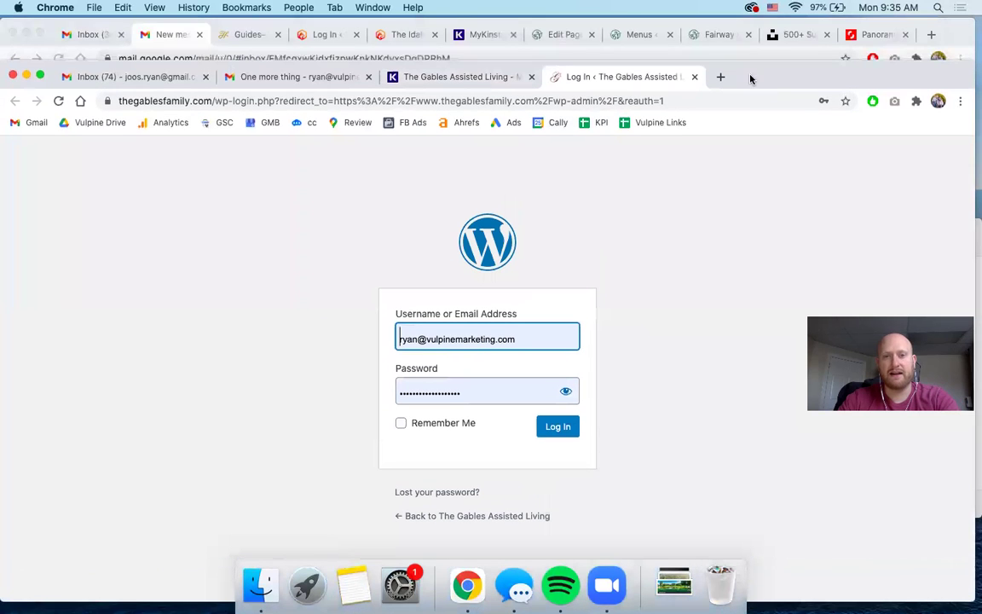
Return to the site's domain settings in Kinsta and examine the list of domains pointing to it
{"action": "left_click", "coordinate": [461, 78]}
{"action": "left_click_drag", "start_coordinate": [870, 56], "coordinate": [869, 39]}
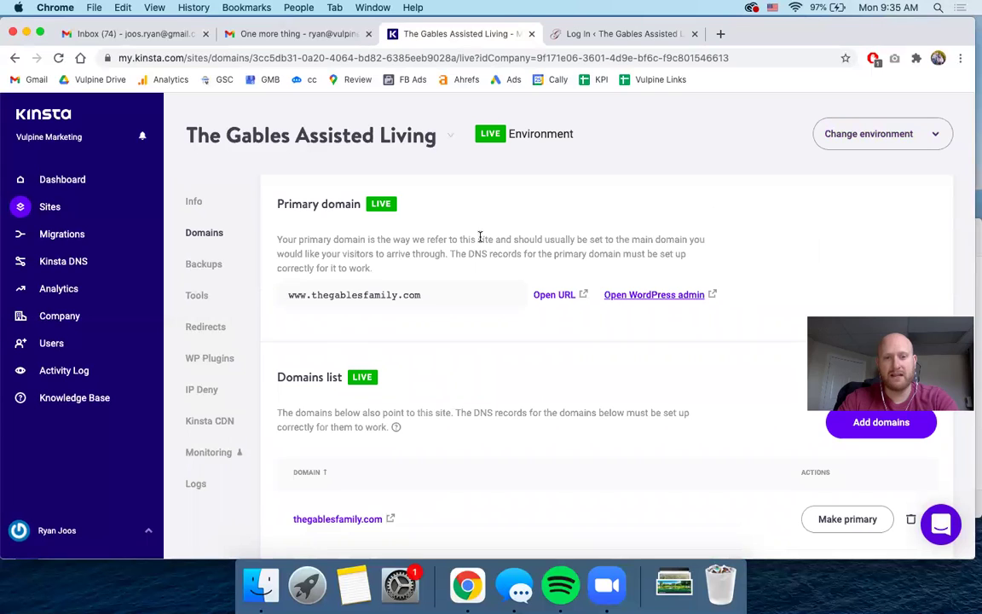
{"action": "scroll", "coordinate": [368, 318], "scroll_direction": "down", "scroll_amount": 5}
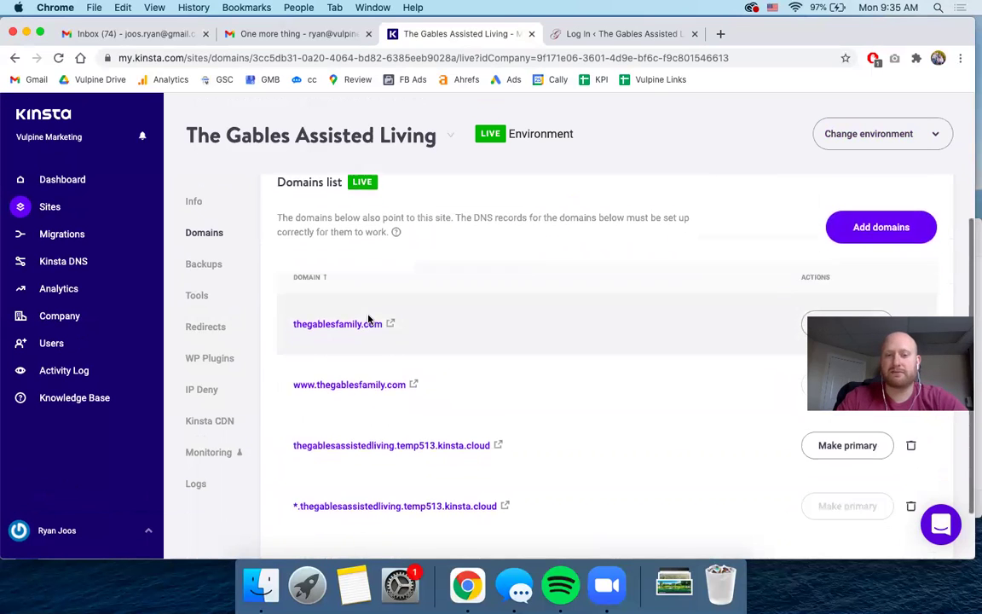
{"action": "scroll", "coordinate": [368, 318], "scroll_direction": "down", "scroll_amount": 1}
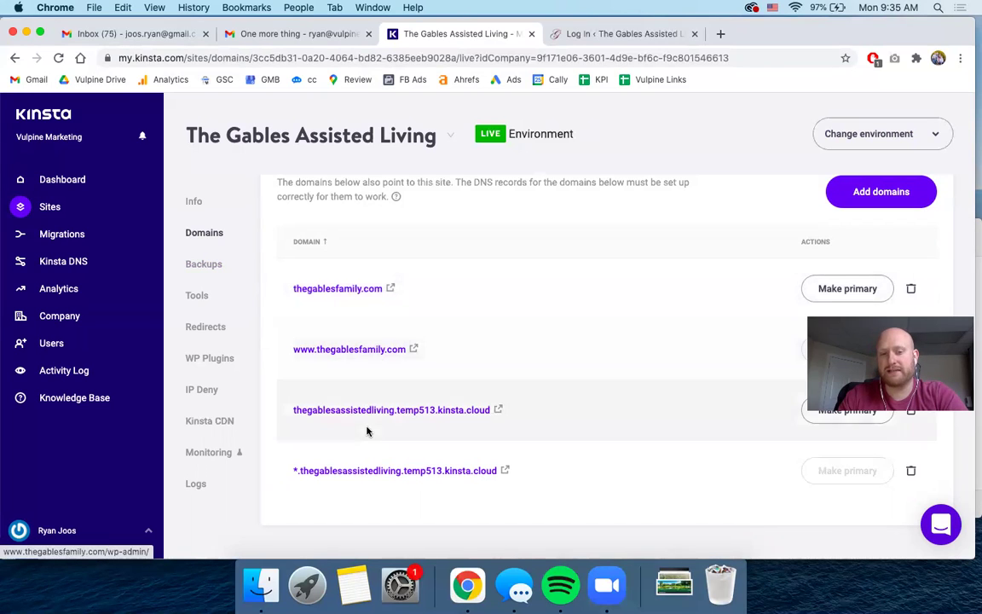
Open the live site's backups and look through the full list of daily backups and their retention details
{"action": "left_click", "coordinate": [203, 265]}
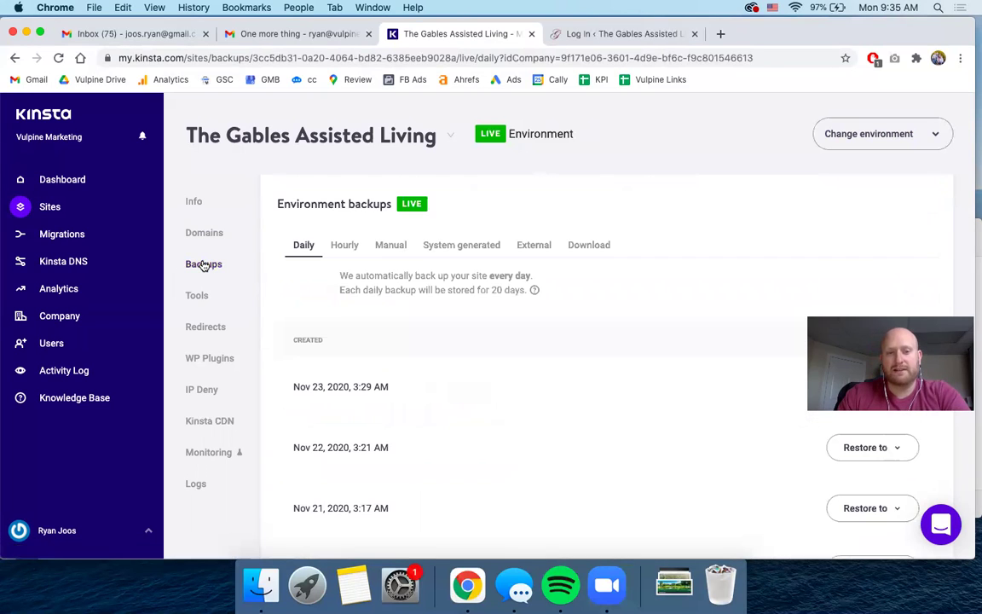
{"action": "scroll", "coordinate": [439, 281], "scroll_direction": "down", "scroll_amount": 5}
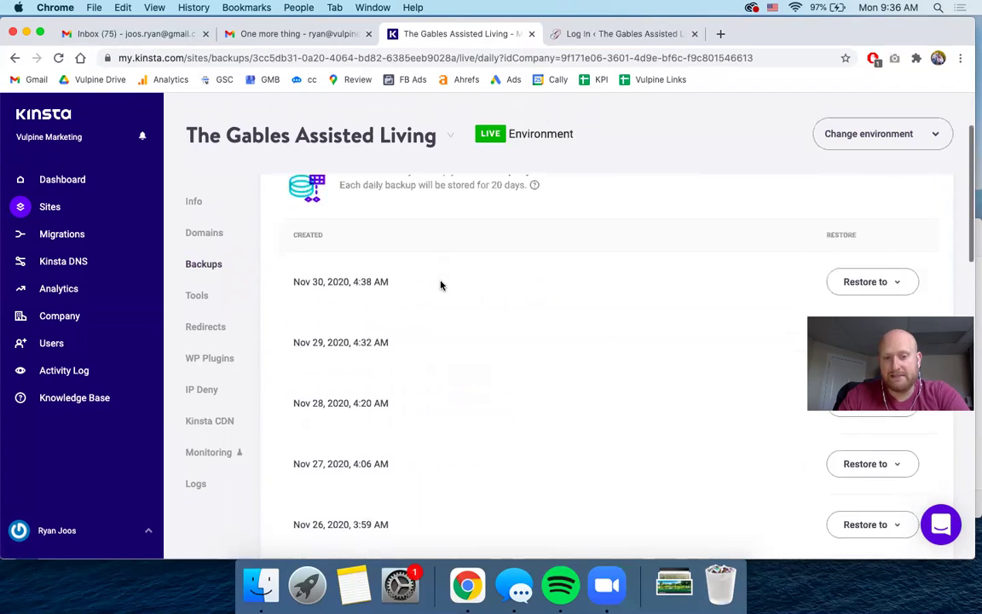
{"action": "scroll", "coordinate": [441, 285], "scroll_direction": "down", "scroll_amount": 8}
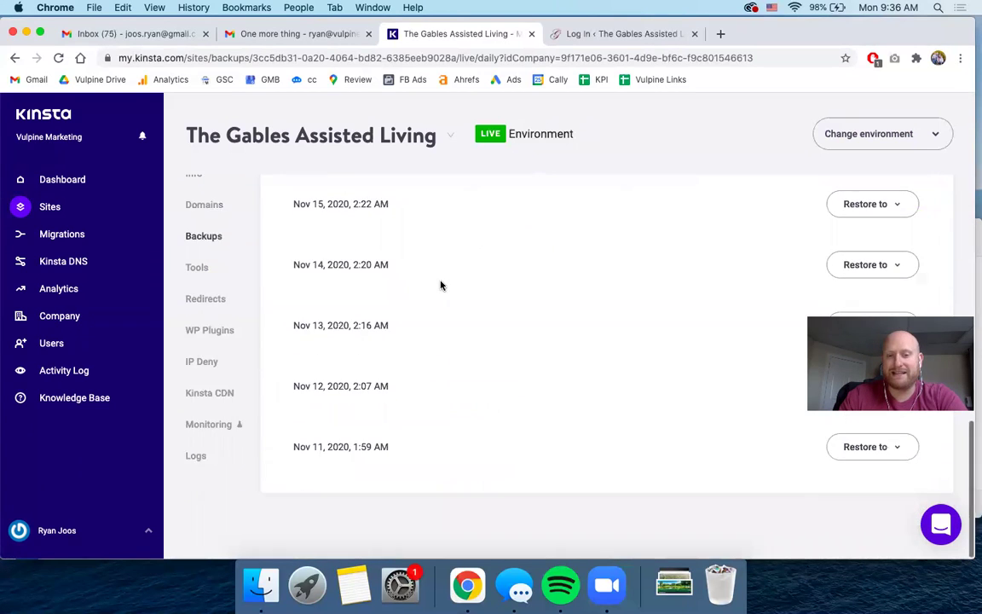
{"action": "scroll", "coordinate": [441, 286], "scroll_direction": "up", "scroll_amount": 7}
{"action": "scroll", "coordinate": [441, 285], "scroll_direction": "up", "scroll_amount": 5}
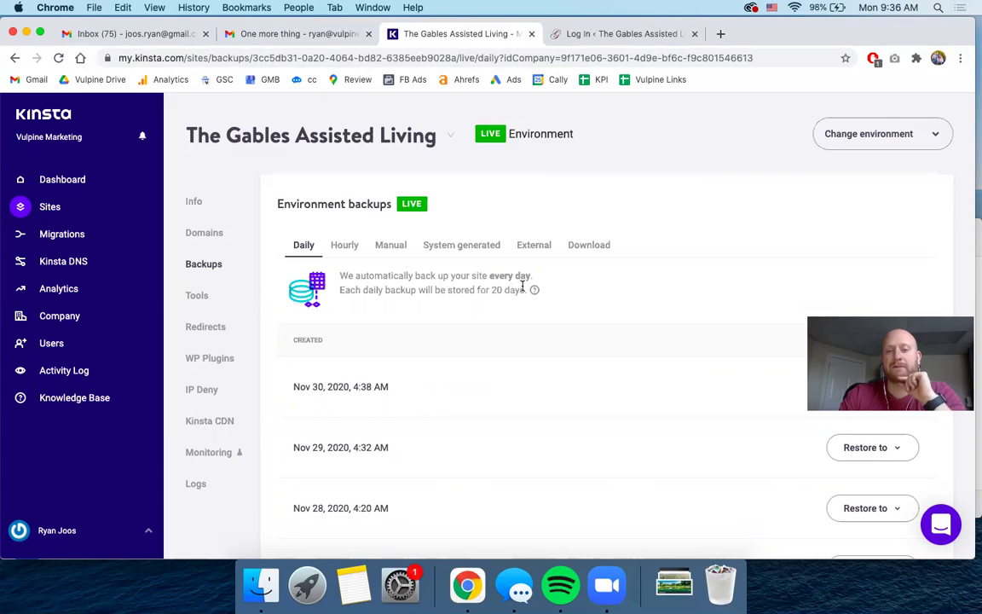
{"action": "scroll", "coordinate": [505, 301], "scroll_direction": "down", "scroll_amount": 1}
{"action": "scroll", "coordinate": [505, 302], "scroll_direction": "down", "scroll_amount": 10}
{"action": "scroll", "coordinate": [506, 431], "scroll_direction": "up", "scroll_amount": 10}
{"action": "scroll", "coordinate": [488, 326], "scroll_direction": "down", "scroll_amount": 3}
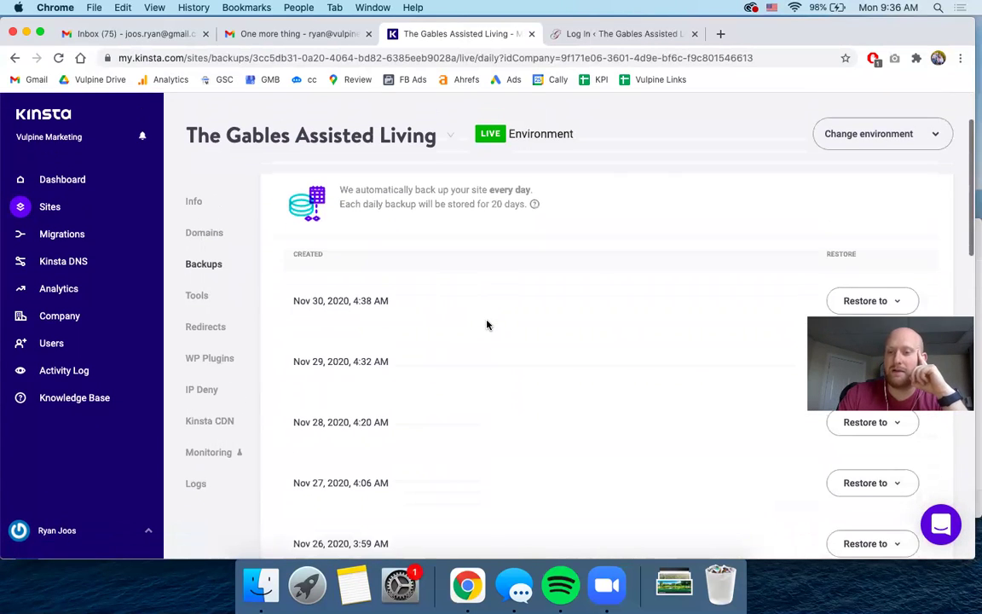
Check the restore destinations offered for the Nov 30, 2020 daily backup without restoring it
{"action": "scroll", "coordinate": [432, 299], "scroll_direction": "down", "scroll_amount": 1}
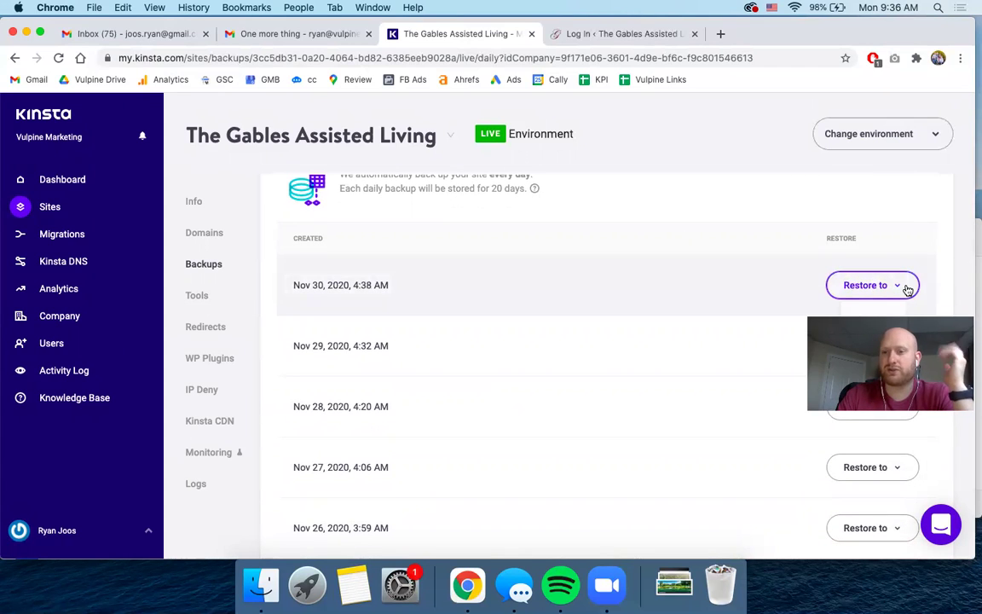
{"action": "scroll", "coordinate": [880, 214], "scroll_direction": "down", "scroll_amount": 2}
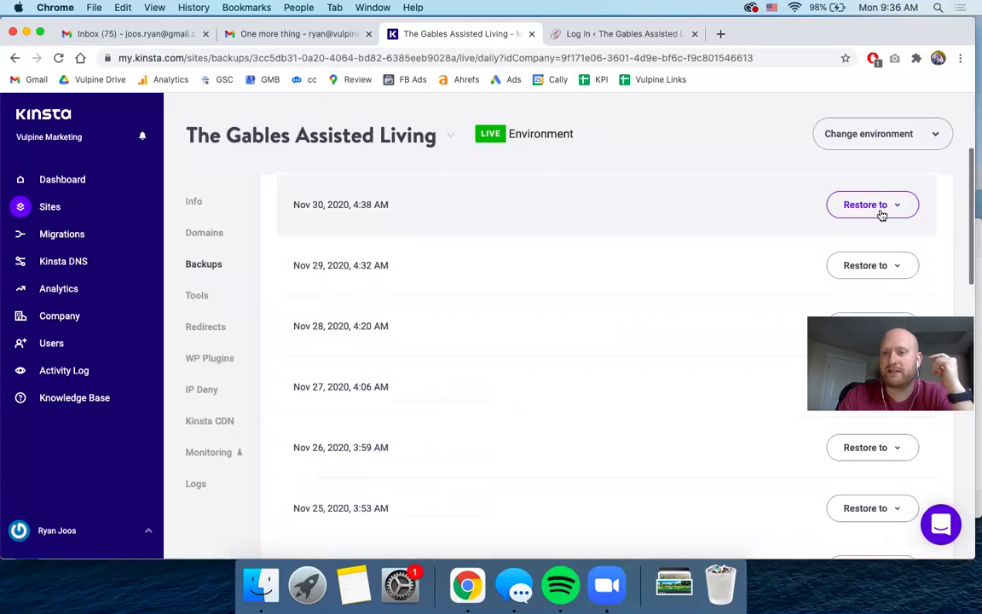
{"action": "left_click", "coordinate": [881, 215]}
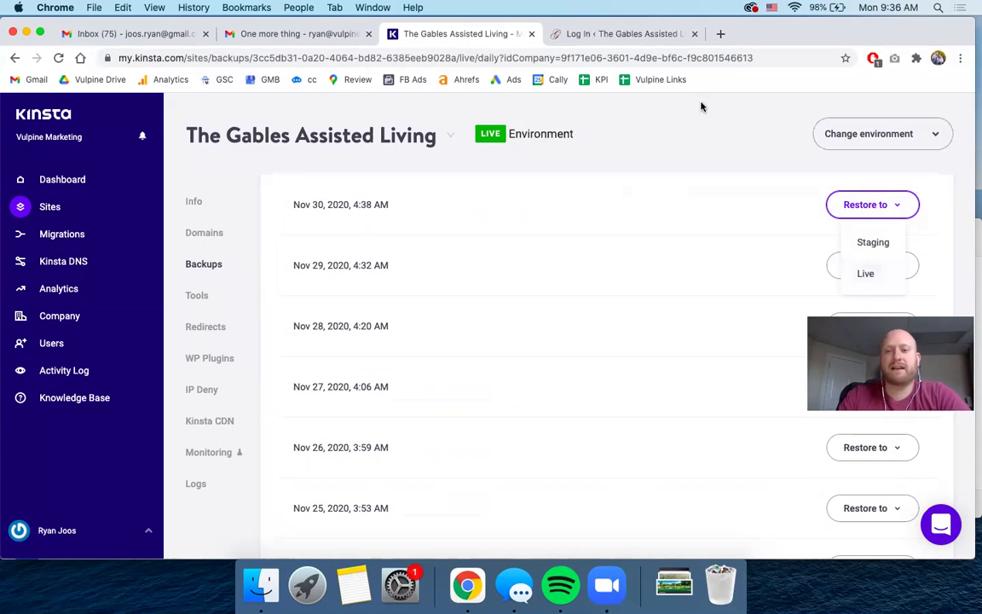
{"action": "left_click", "coordinate": [707, 146]}
{"action": "scroll", "coordinate": [778, 205], "scroll_direction": "down", "scroll_amount": 1}
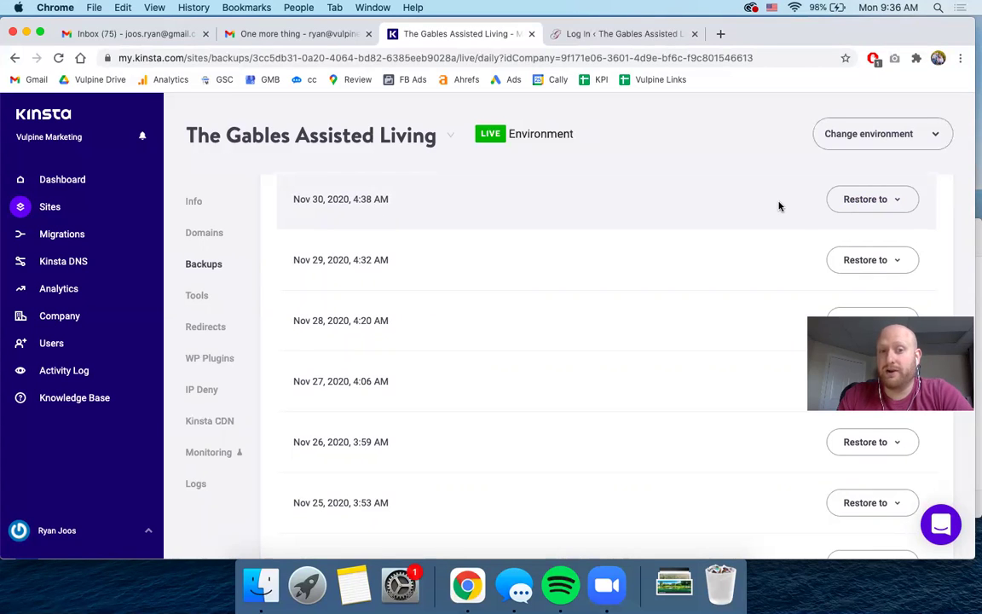
{"action": "left_click", "coordinate": [882, 208]}
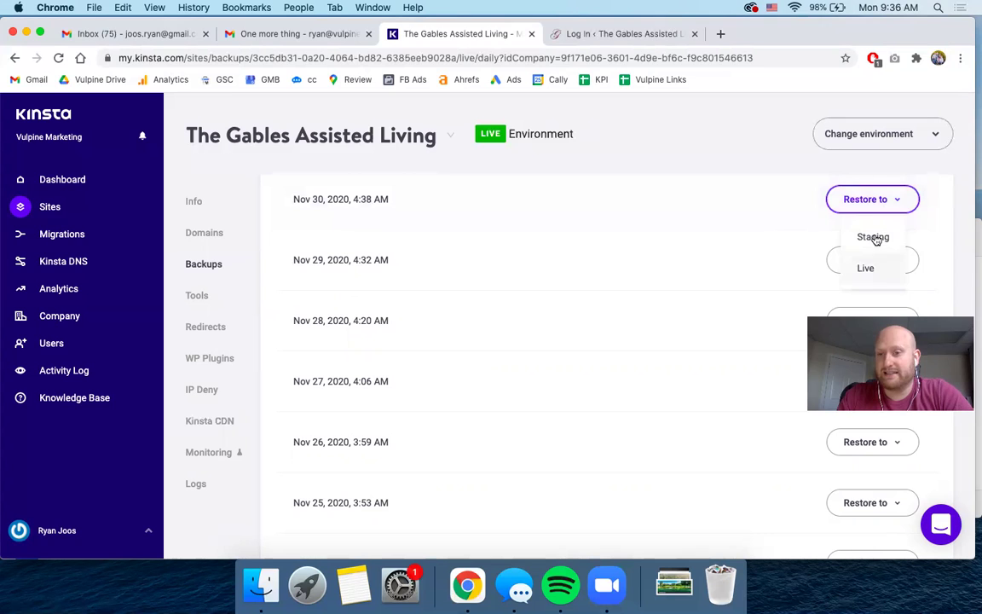
{"action": "left_click", "coordinate": [748, 165]}
Review the live environment's manual, external and downloadable backup options, ending on the external ones
{"action": "scroll", "coordinate": [555, 300], "scroll_direction": "up", "scroll_amount": 5}
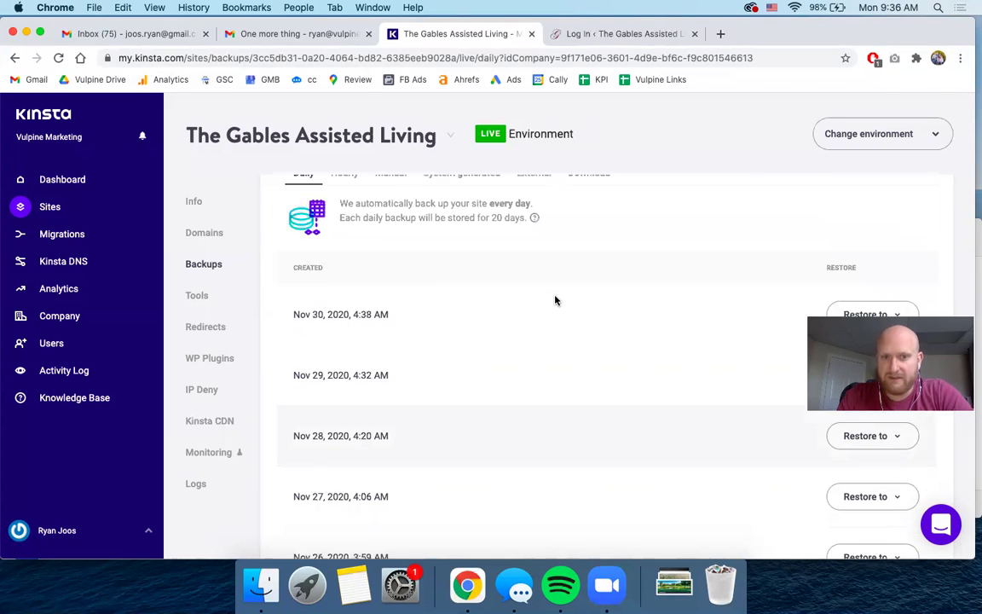
{"action": "left_click", "coordinate": [393, 255]}
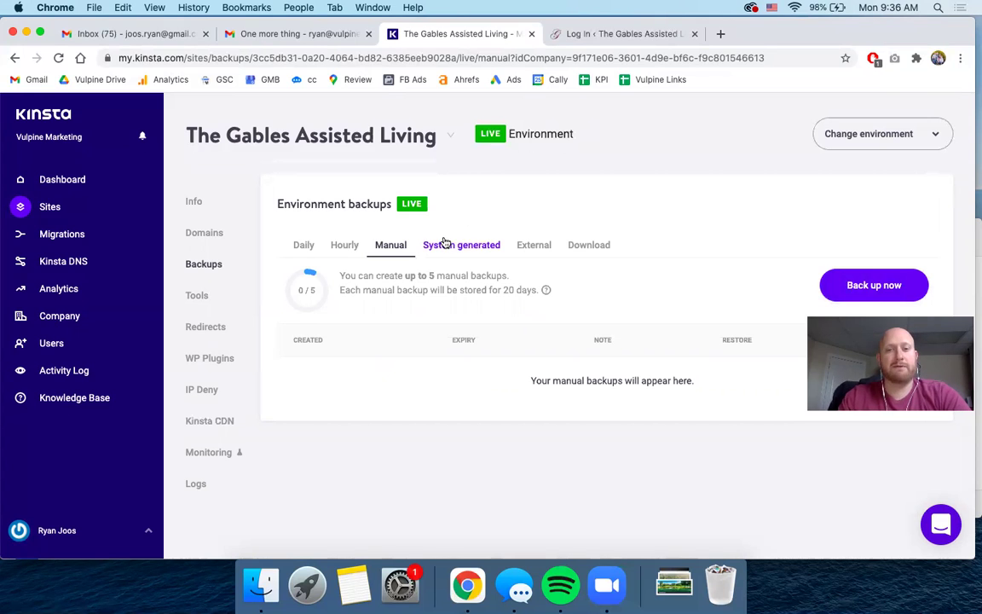
{"action": "left_click", "coordinate": [533, 246]}
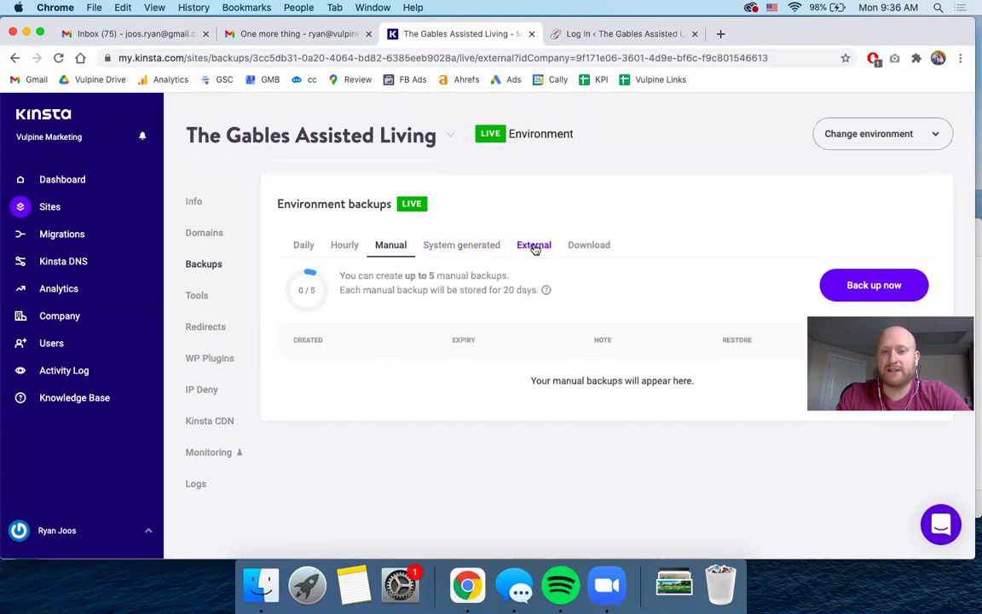
{"action": "scroll", "coordinate": [673, 212], "scroll_direction": "down", "scroll_amount": 2}
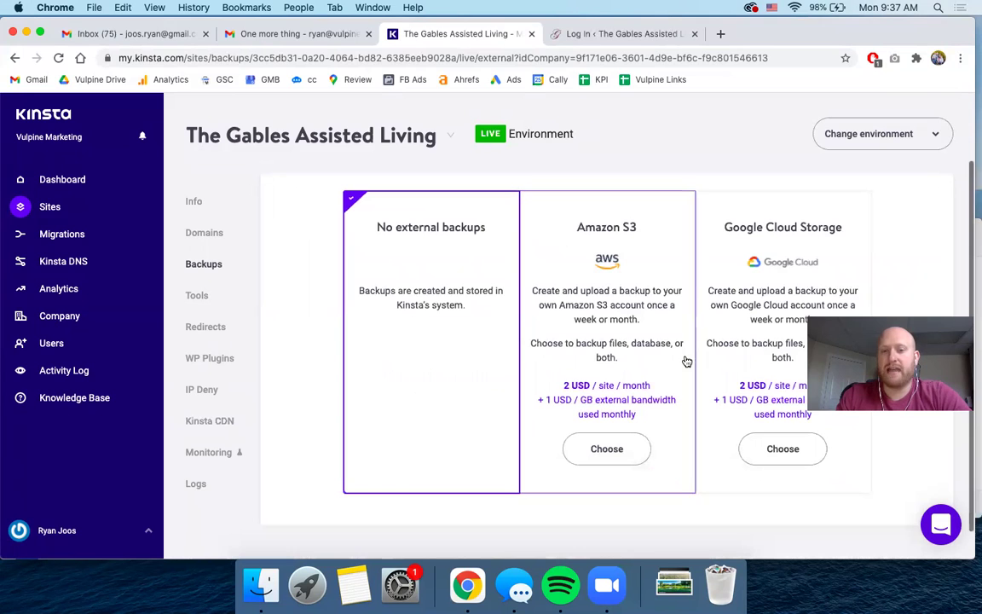
{"action": "scroll", "coordinate": [813, 268], "scroll_direction": "up", "scroll_amount": 2}
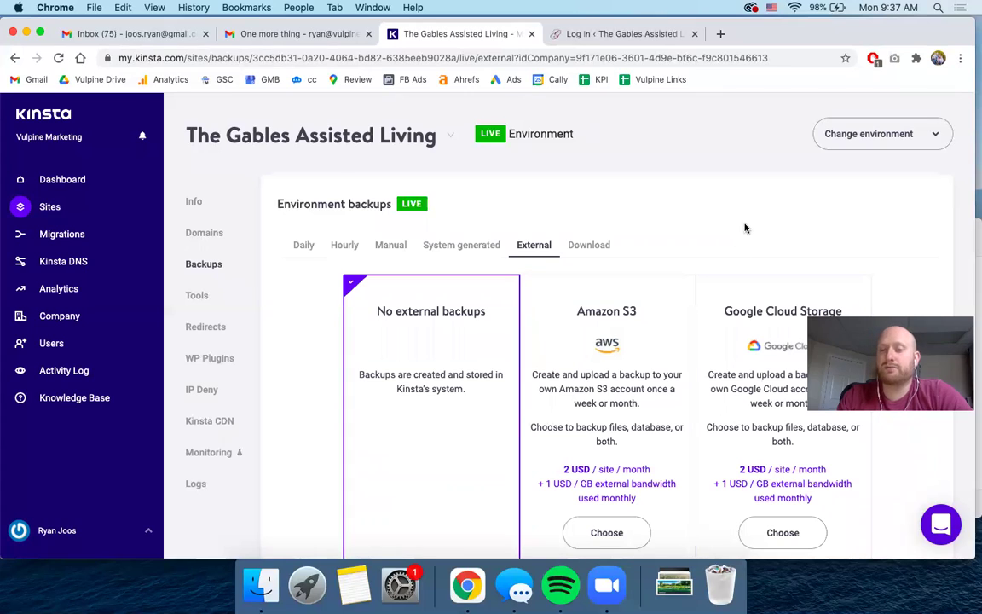
{"action": "left_click", "coordinate": [588, 244]}
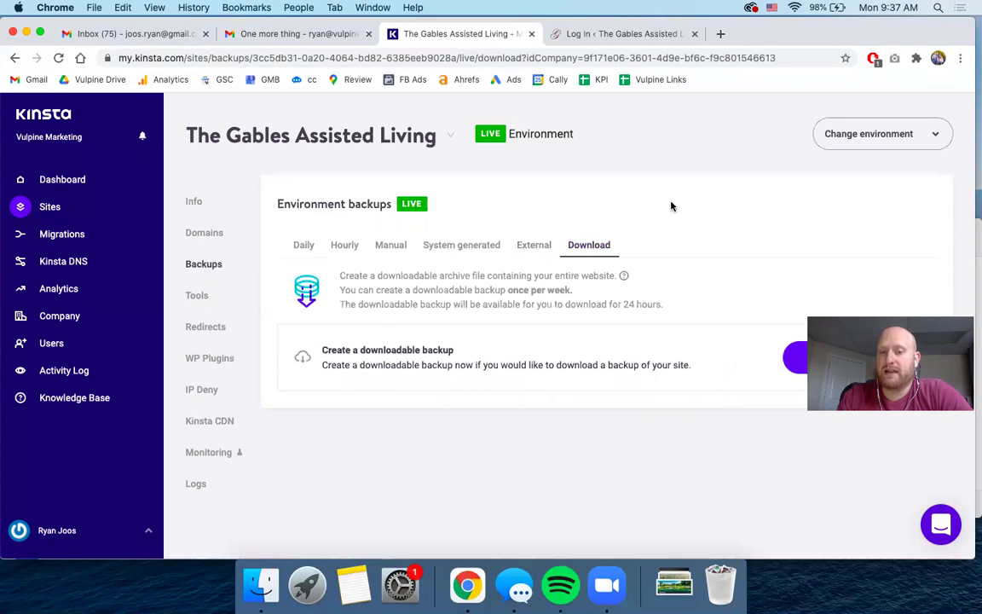
{"action": "scroll", "coordinate": [671, 206], "scroll_direction": "down", "scroll_amount": 1}
{"action": "scroll", "coordinate": [671, 206], "scroll_direction": "up", "scroll_amount": 1}
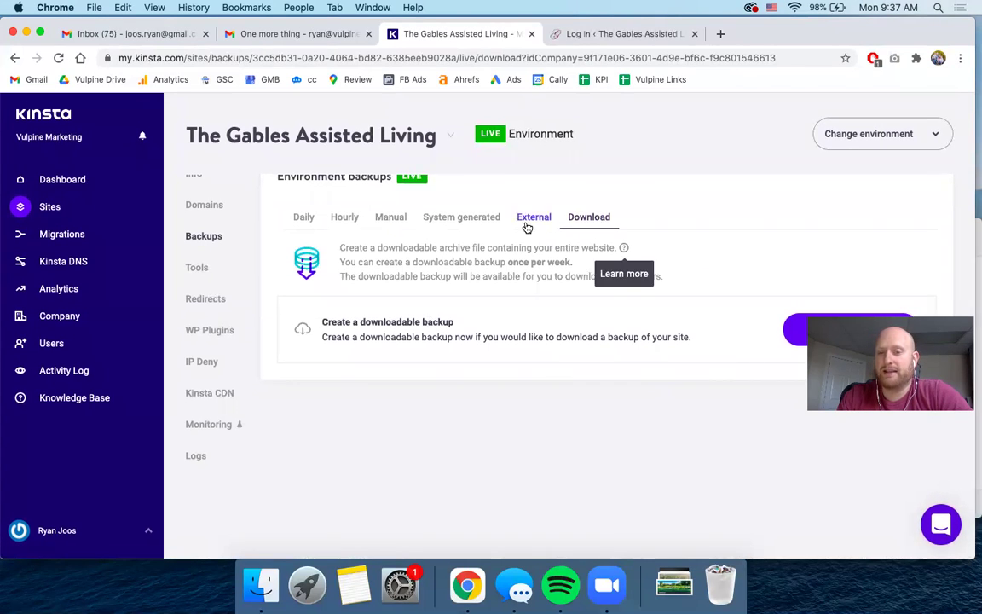
{"action": "left_click", "coordinate": [527, 222]}
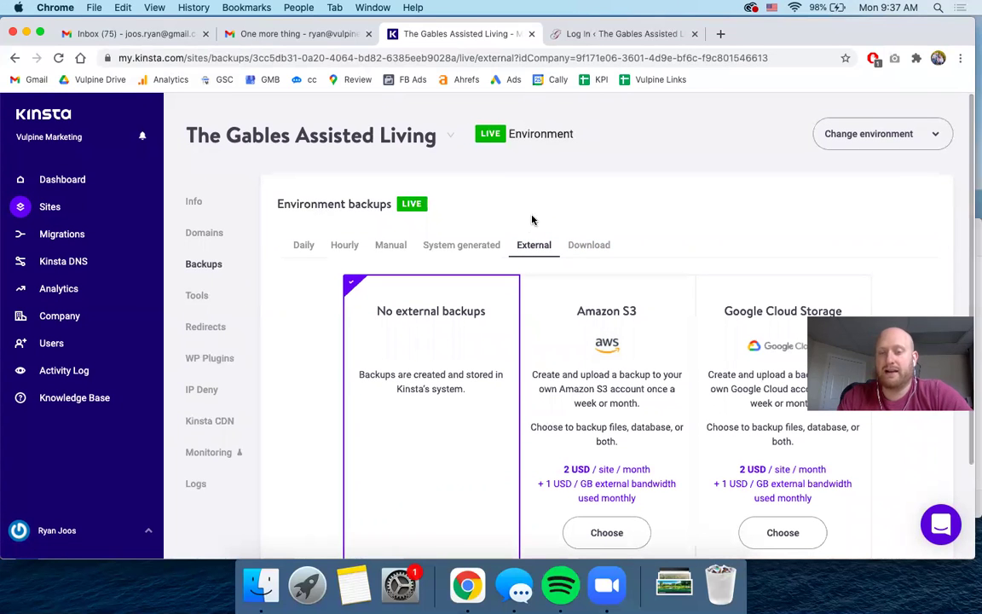
Open the site's tools and examine the site cache, PHP restart, WordPress debugging, and search and replace tools
{"action": "left_click", "coordinate": [209, 291]}
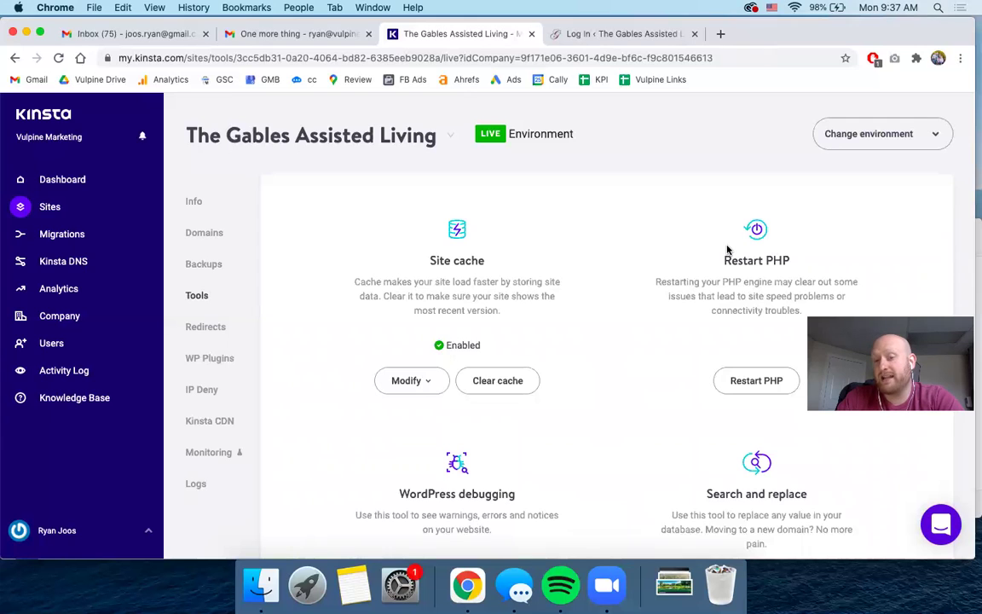
{"action": "scroll", "coordinate": [727, 249], "scroll_direction": "down", "scroll_amount": 2}
{"action": "scroll", "coordinate": [727, 248], "scroll_direction": "up", "scroll_amount": 1}
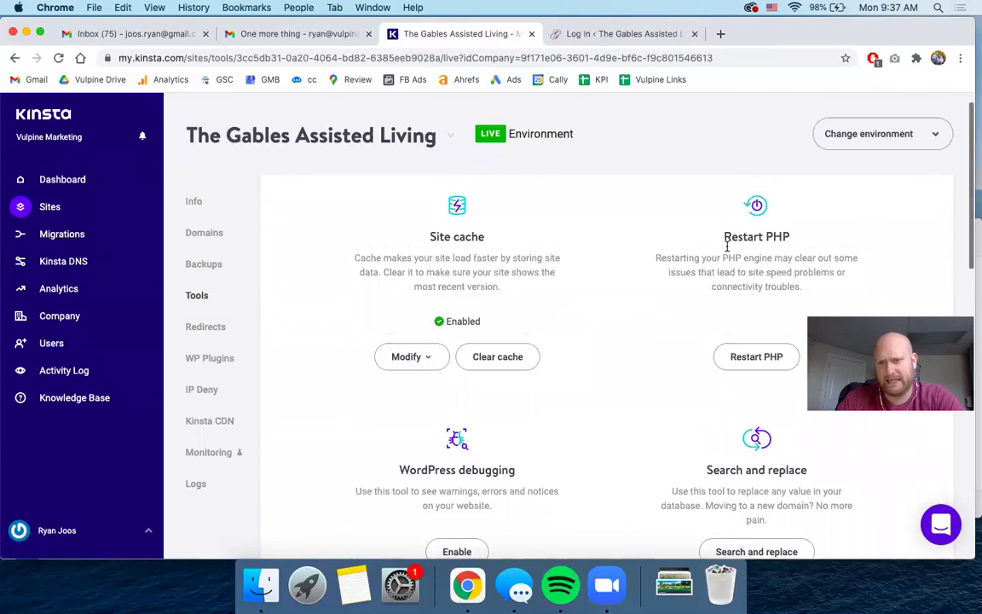
{"action": "scroll", "coordinate": [676, 266], "scroll_direction": "down", "scroll_amount": 3}
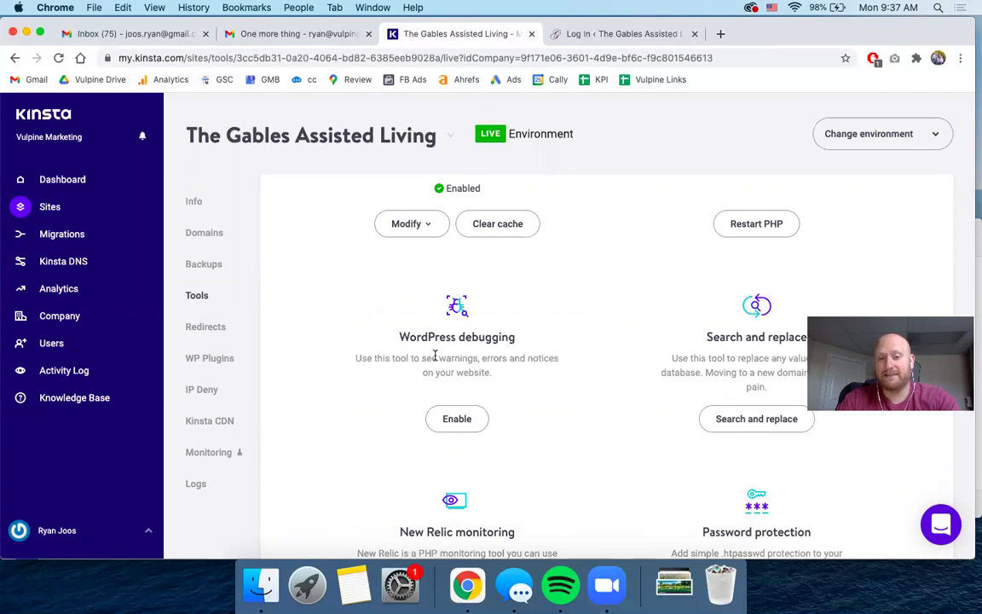
{"action": "left_click_drag", "start_coordinate": [439, 358], "coordinate": [530, 381]}
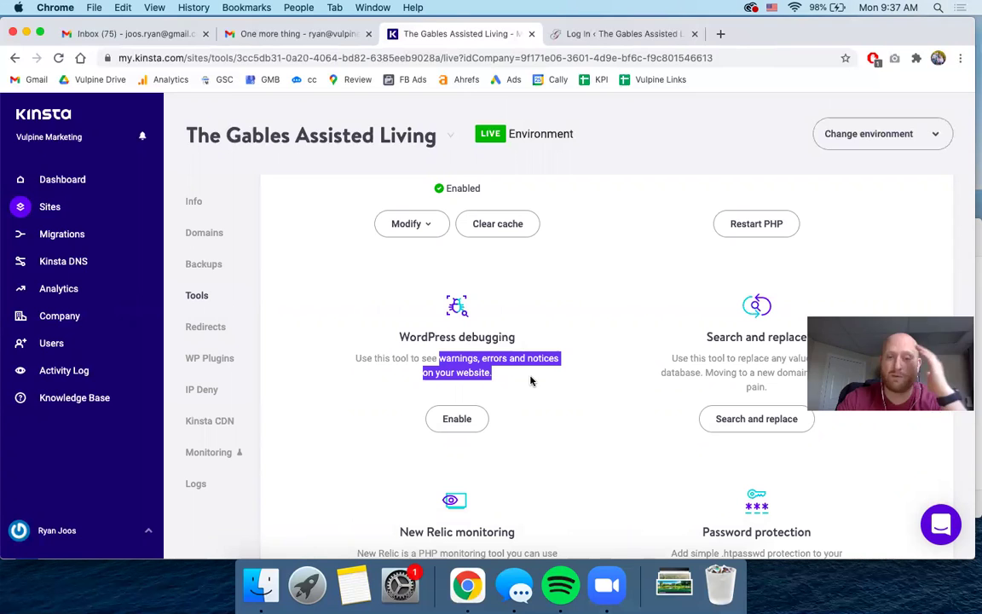
{"action": "left_click", "coordinate": [606, 368]}
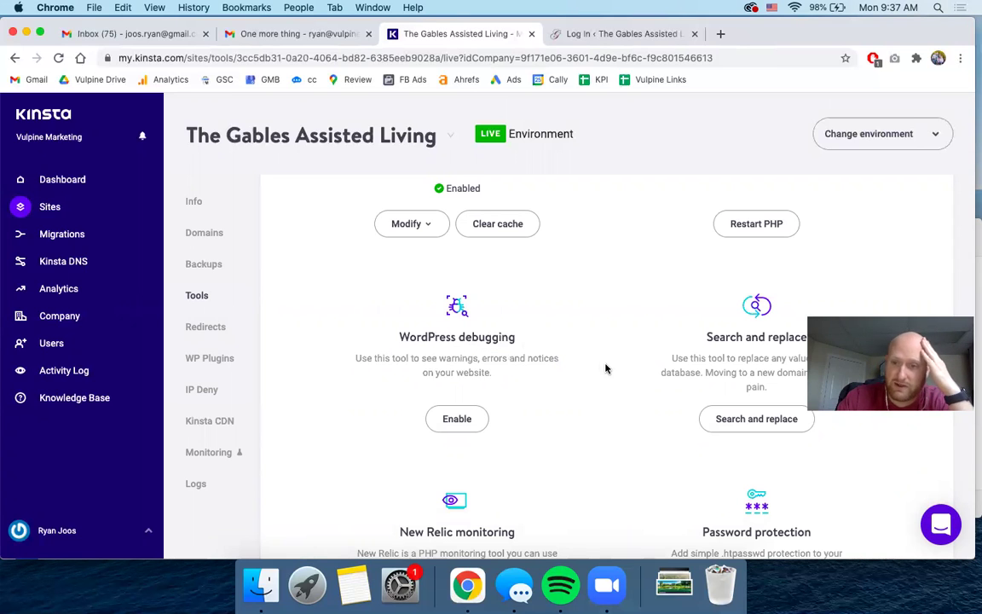
{"action": "scroll", "coordinate": [607, 368], "scroll_direction": "down", "scroll_amount": 2}
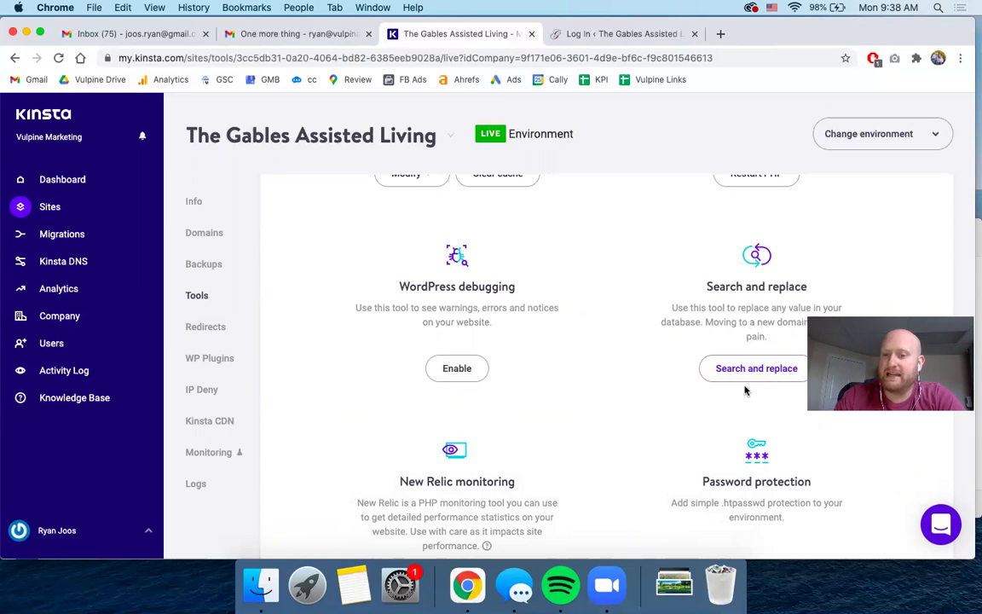
{"action": "scroll", "coordinate": [658, 339], "scroll_direction": "down", "scroll_amount": 1}
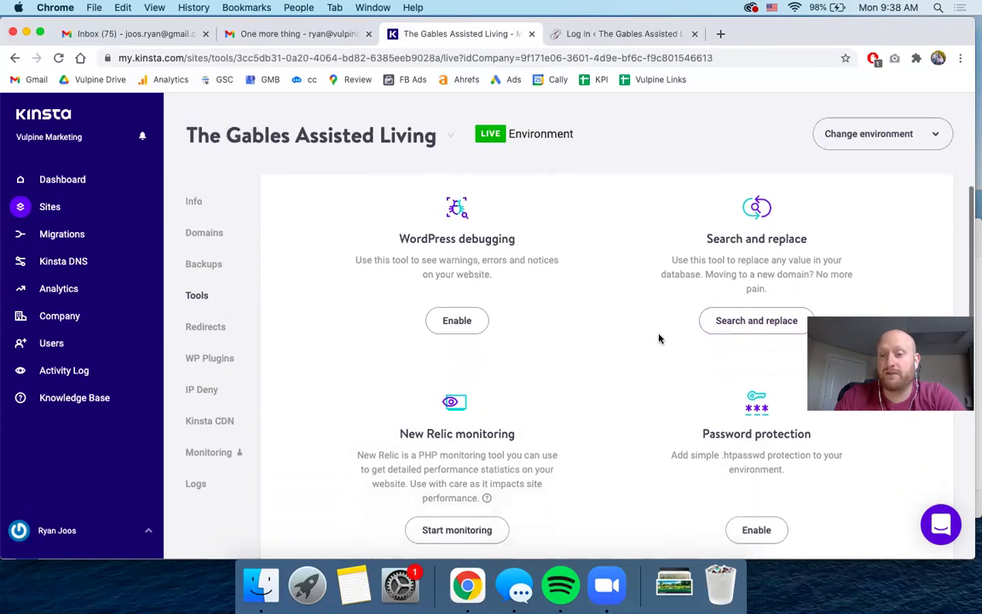
{"action": "left_click_drag", "start_coordinate": [756, 275], "coordinate": [812, 275]}
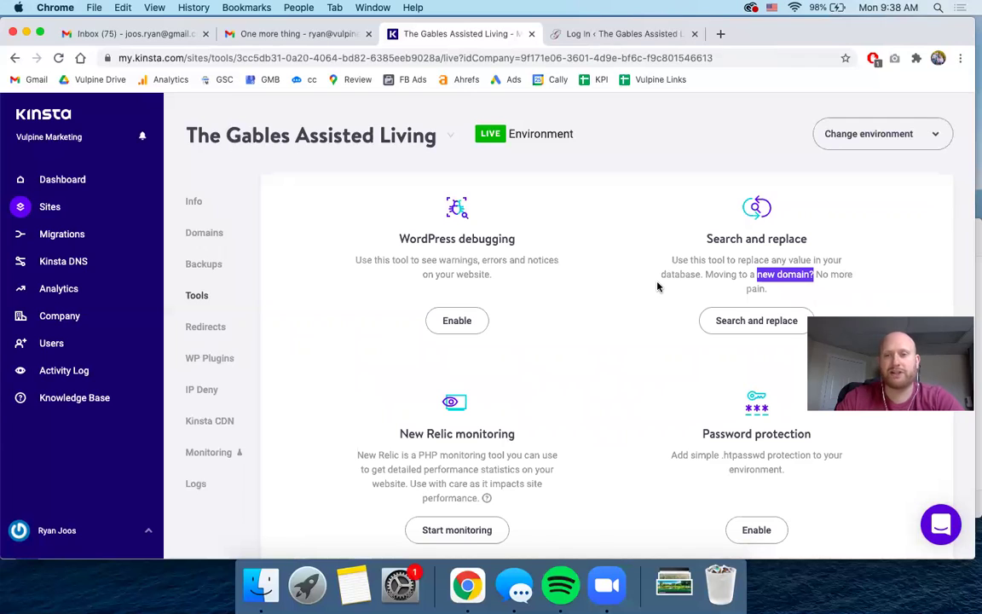
Examine the New Relic monitoring and password protection tools and check the modification options for the SSL certificate
{"action": "scroll", "coordinate": [658, 286], "scroll_direction": "down", "scroll_amount": 3}
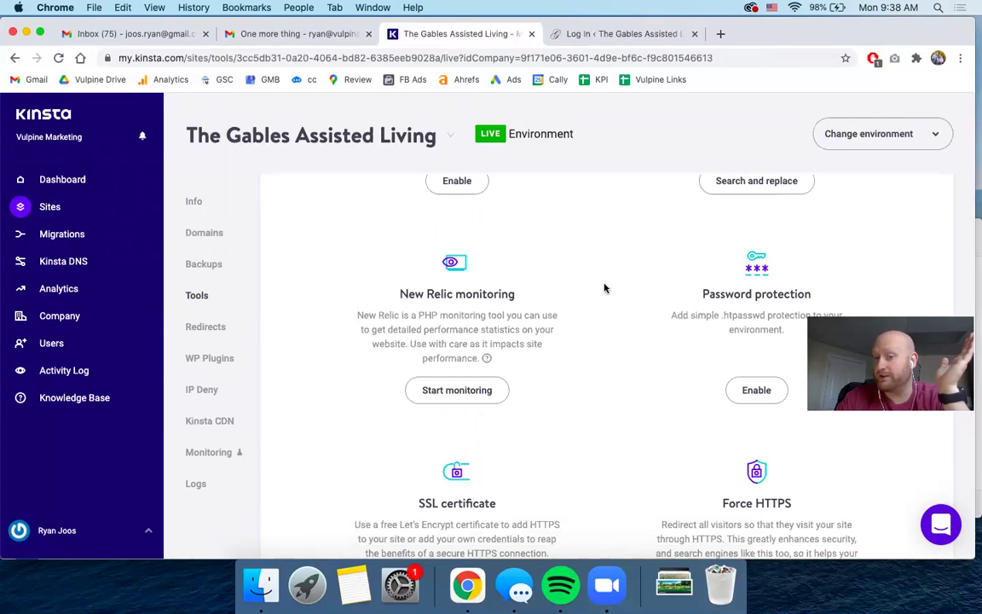
{"action": "scroll", "coordinate": [605, 287], "scroll_direction": "down", "scroll_amount": 2}
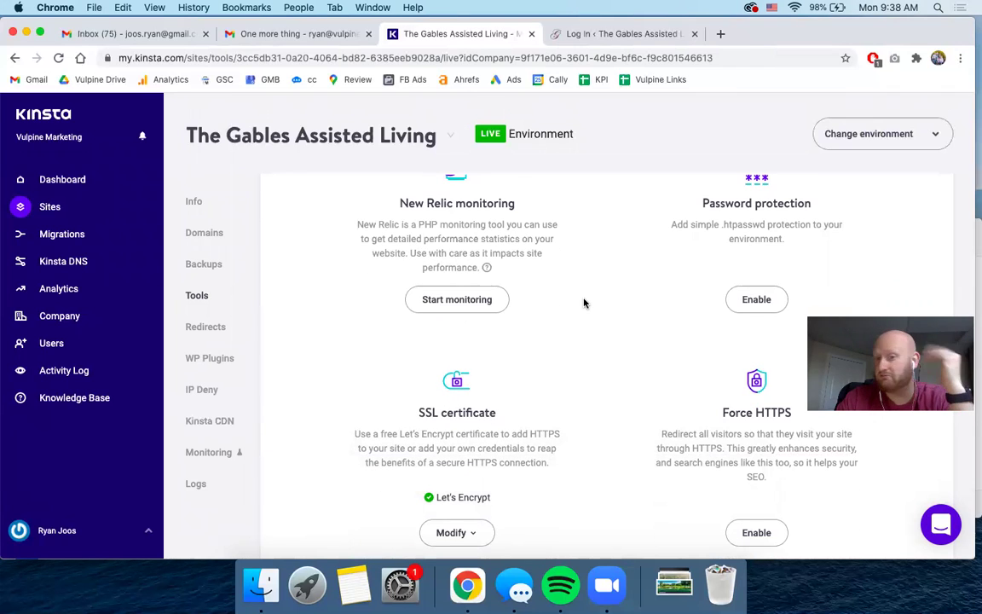
{"action": "scroll", "coordinate": [584, 302], "scroll_direction": "down", "scroll_amount": 2}
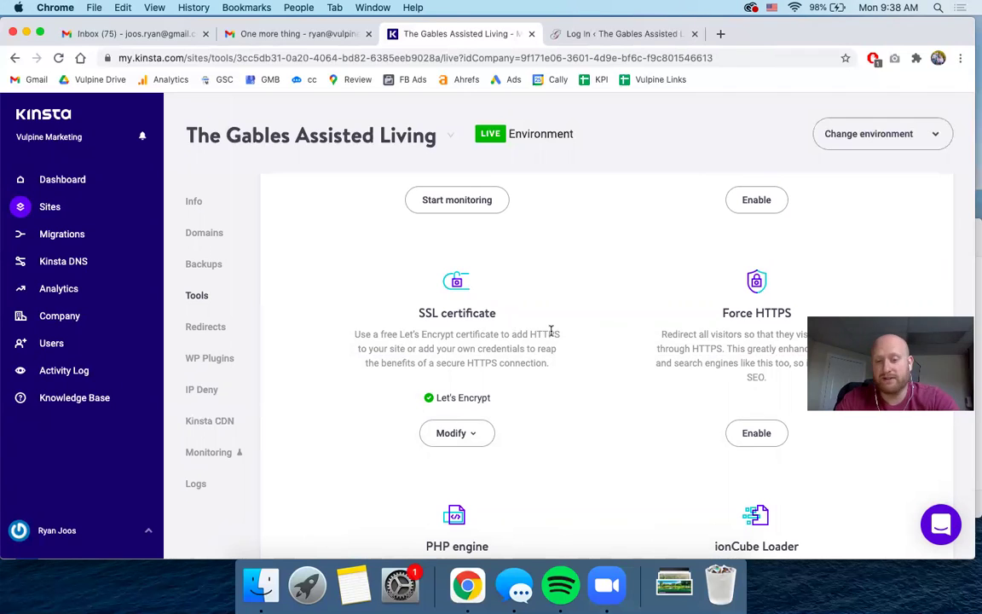
{"action": "scroll", "coordinate": [483, 340], "scroll_direction": "down", "scroll_amount": 1}
{"action": "left_click", "coordinate": [482, 407]}
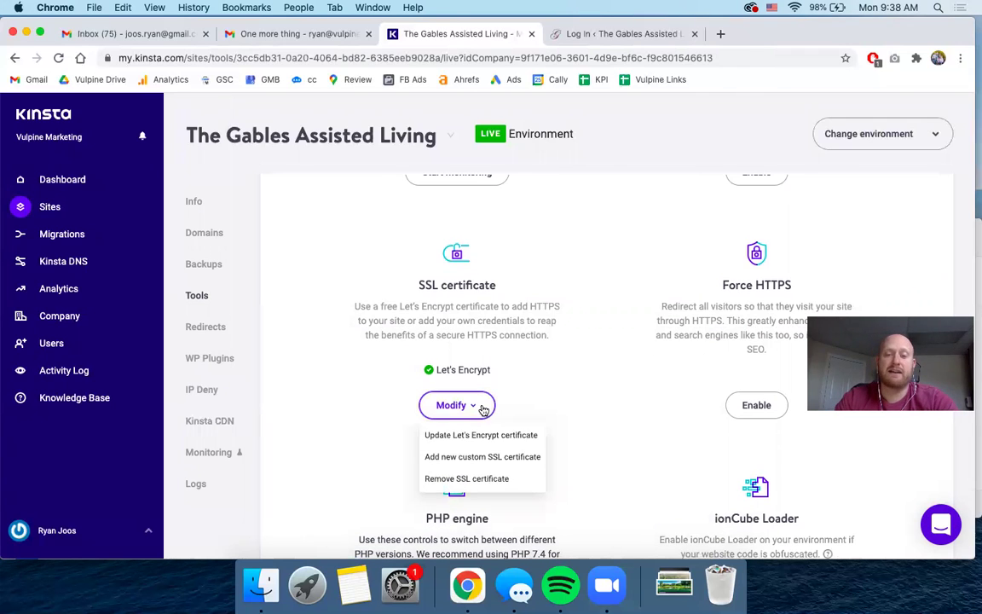
{"action": "left_click", "coordinate": [556, 401]}
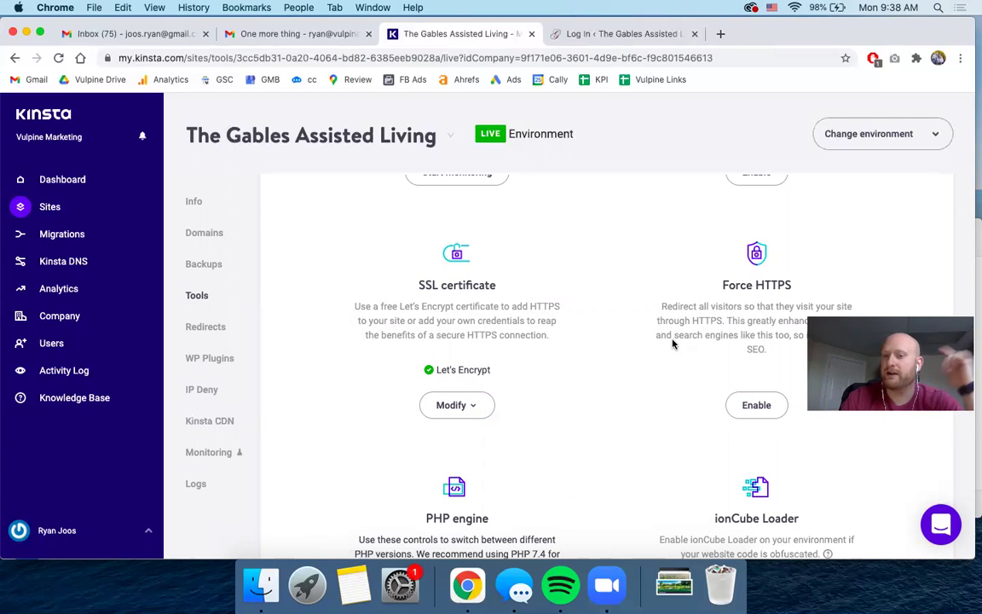
Examine the Force HTTPS, PHP engine and ionCube Loader tools for the live site
{"action": "triple_click", "coordinate": [775, 277]}
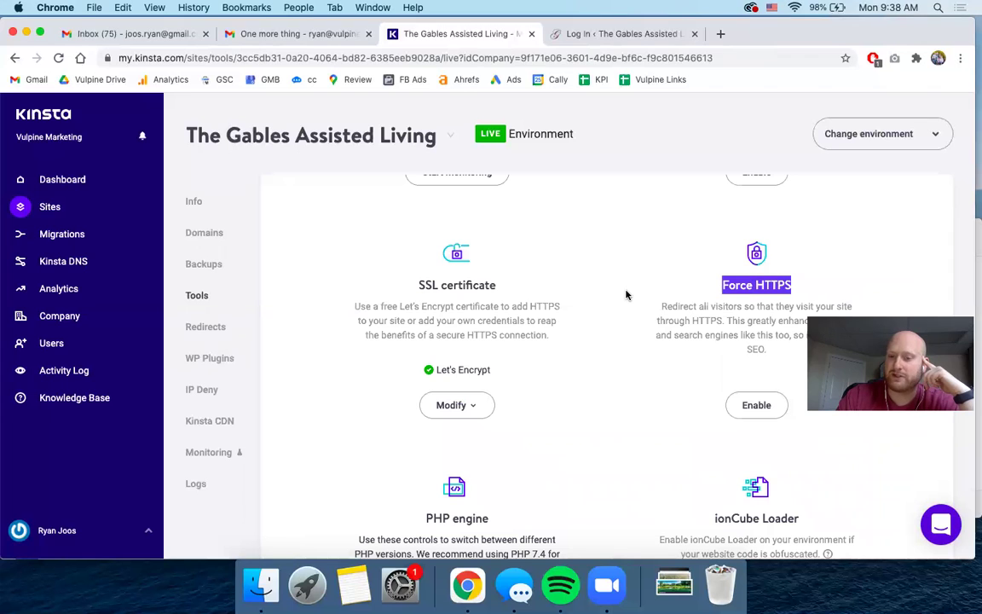
{"action": "scroll", "coordinate": [625, 294], "scroll_direction": "down", "scroll_amount": 3}
{"action": "scroll", "coordinate": [626, 294], "scroll_direction": "down", "scroll_amount": 2}
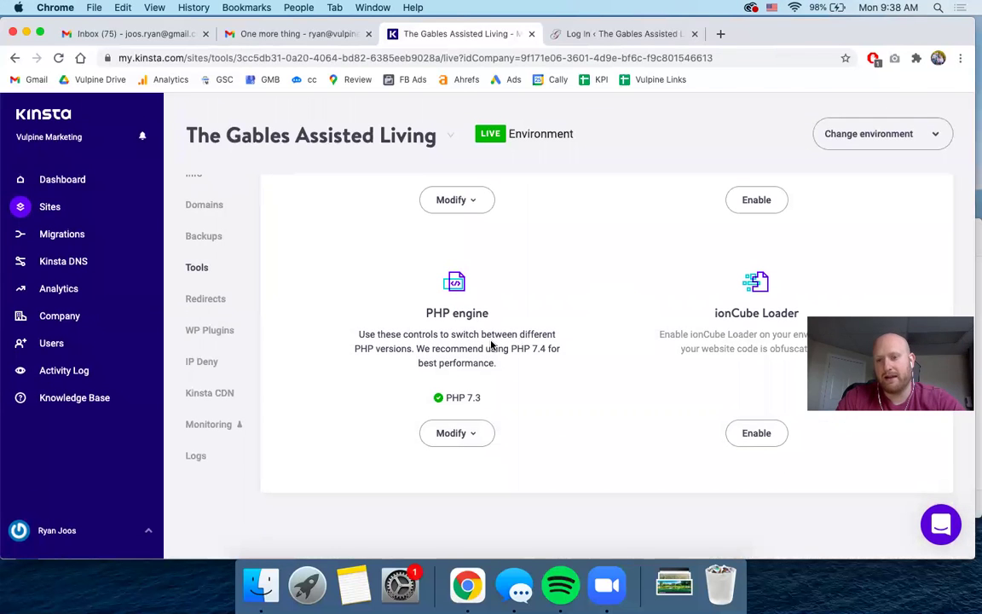
{"action": "scroll", "coordinate": [552, 421], "scroll_direction": "up", "scroll_amount": 5}
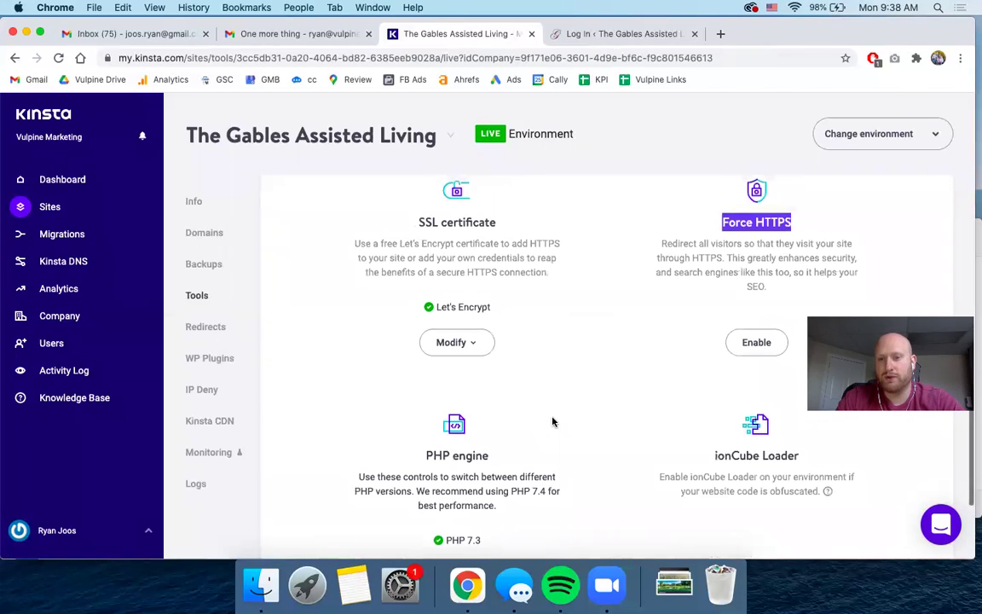
Open the live site's redirect rules page
{"action": "left_click", "coordinate": [212, 328]}
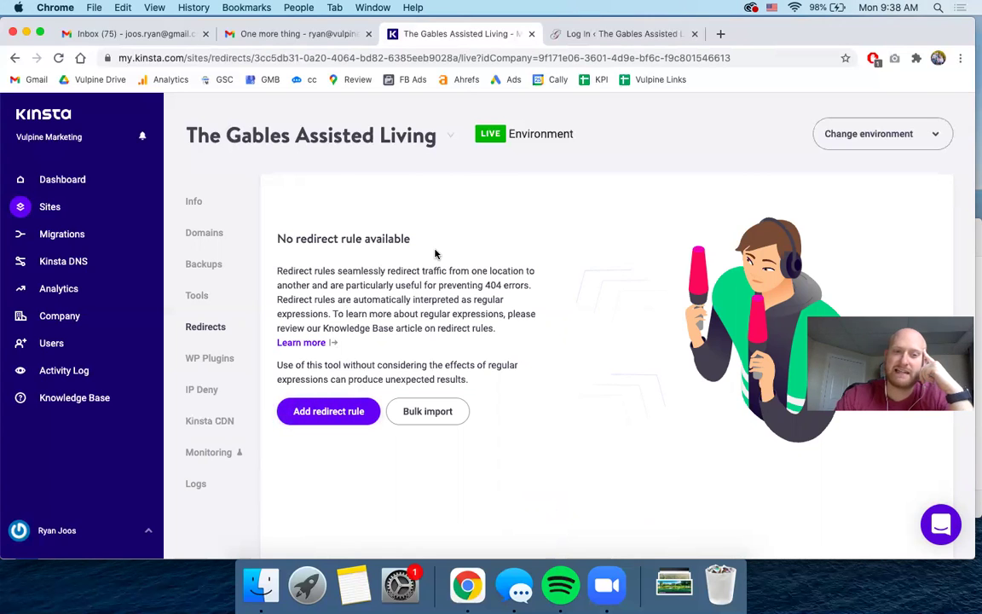
Open the live site's installed WordPress plugins list and examine each plugin's status, version and update availability
{"action": "scroll", "coordinate": [435, 253], "scroll_direction": "down", "scroll_amount": 2}
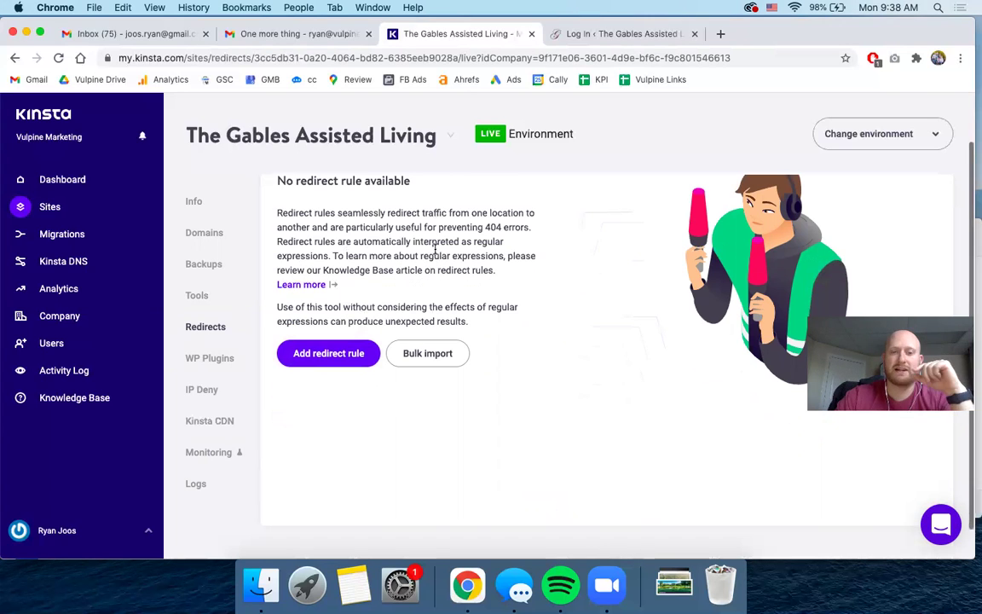
{"action": "left_click", "coordinate": [217, 360]}
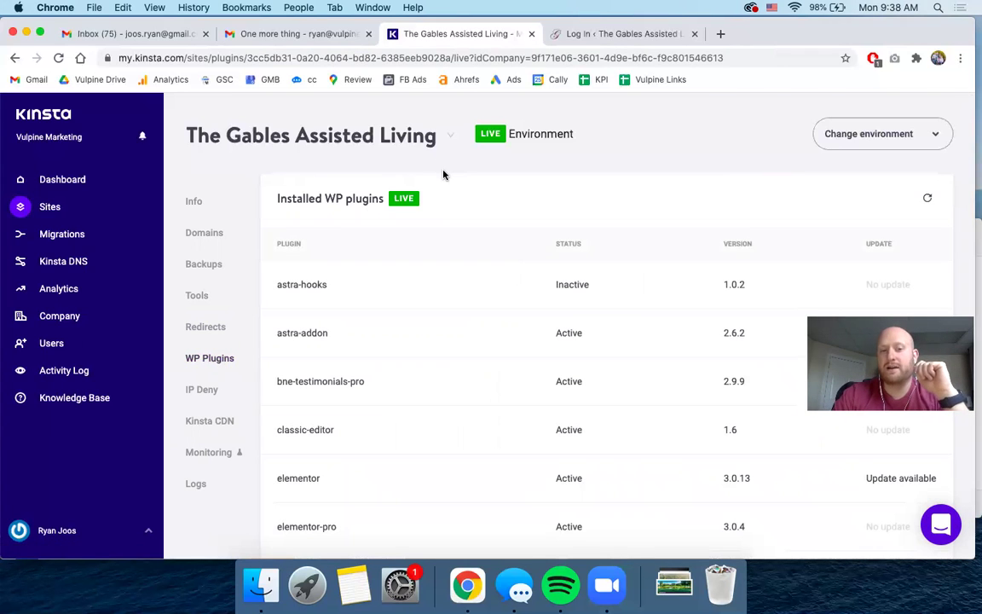
{"action": "scroll", "coordinate": [421, 229], "scroll_direction": "down", "scroll_amount": 3}
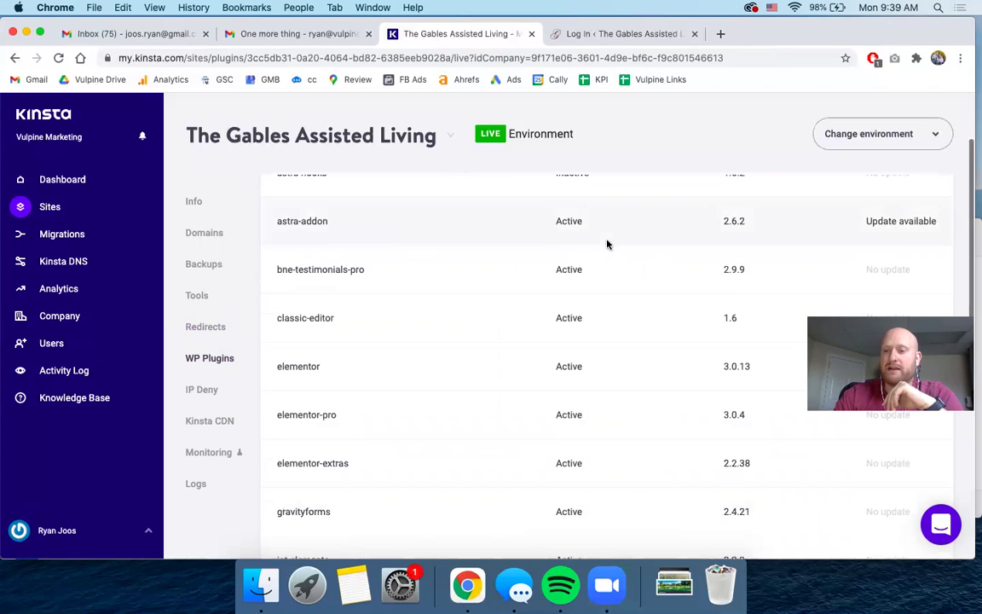
{"action": "scroll", "coordinate": [416, 278], "scroll_direction": "up", "scroll_amount": 3}
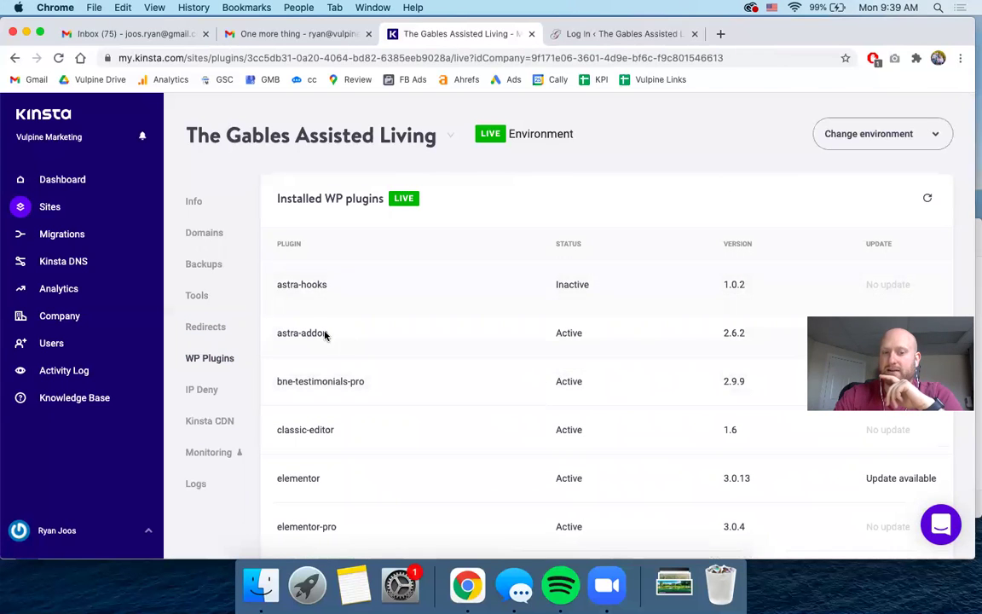
{"action": "scroll", "coordinate": [477, 329], "scroll_direction": "down", "scroll_amount": 4}
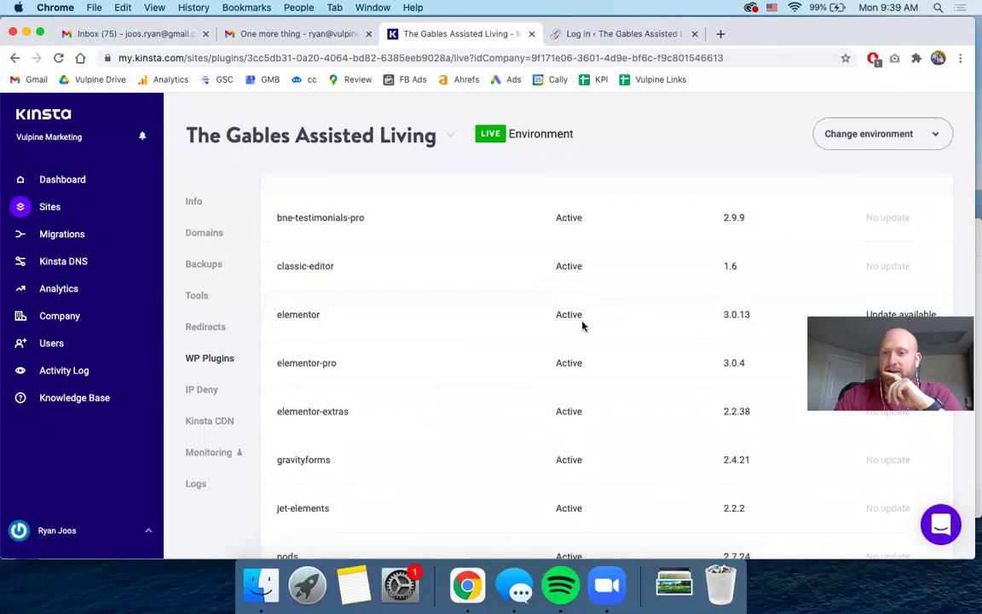
{"action": "scroll", "coordinate": [583, 326], "scroll_direction": "up", "scroll_amount": 1}
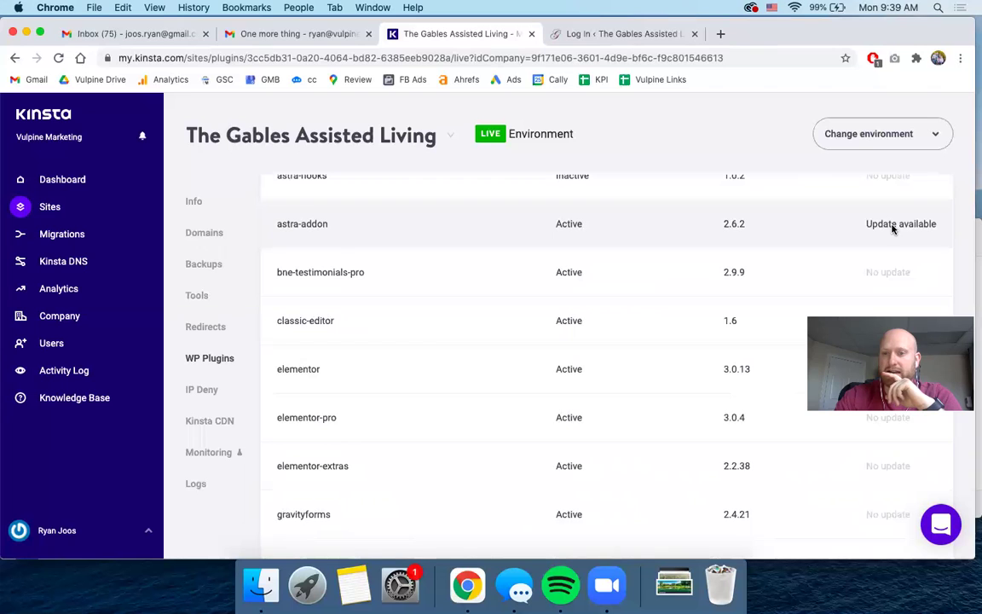
{"action": "scroll", "coordinate": [335, 239], "scroll_direction": "down", "scroll_amount": 6}
{"action": "scroll", "coordinate": [337, 237], "scroll_direction": "down", "scroll_amount": 5}
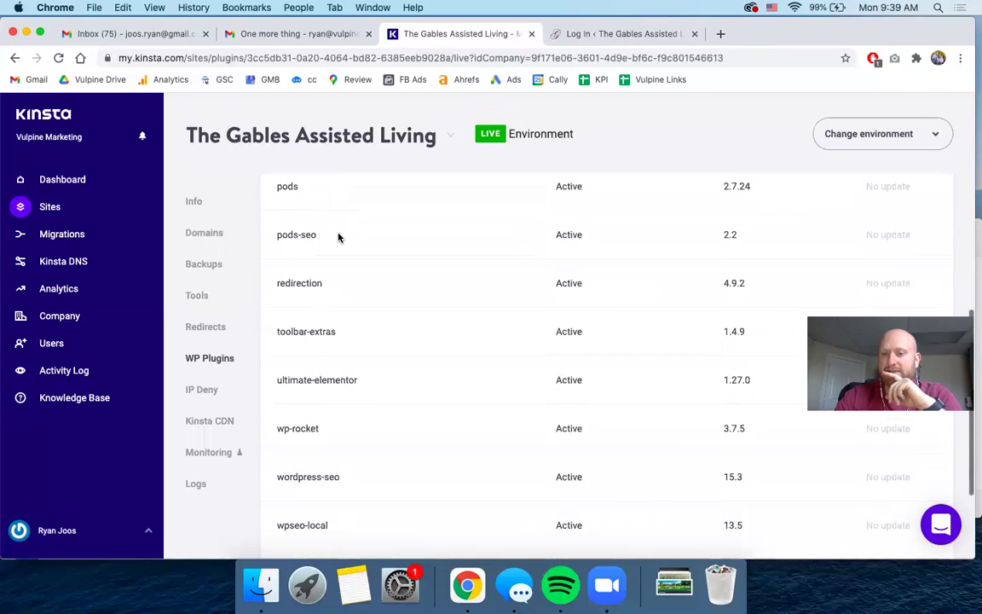
{"action": "scroll", "coordinate": [338, 237], "scroll_direction": "up", "scroll_amount": 9}
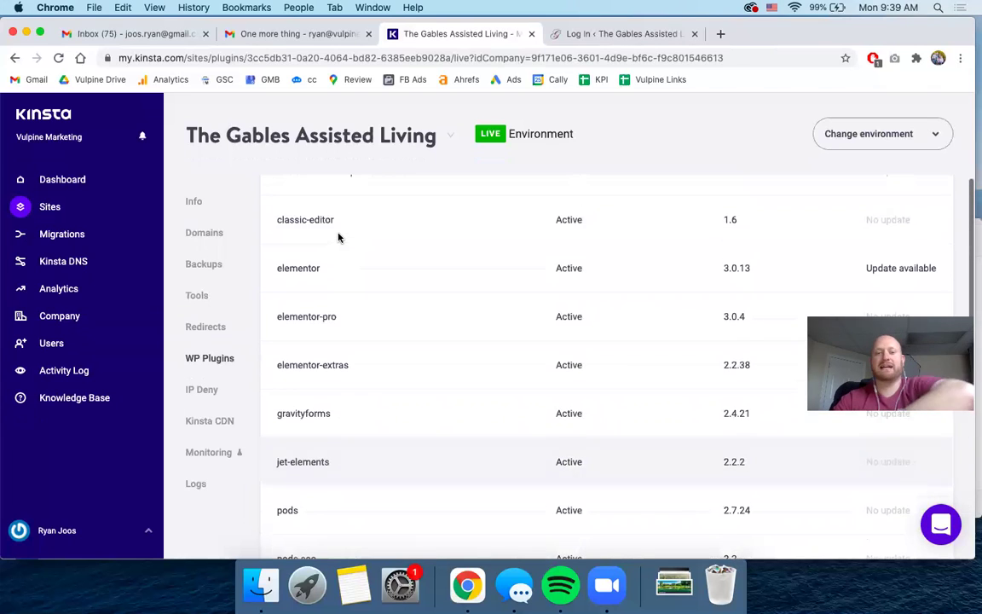
Open the live site's IP Deny page and read the description of blocking bots, spammers and hackers
{"action": "left_click", "coordinate": [211, 401]}
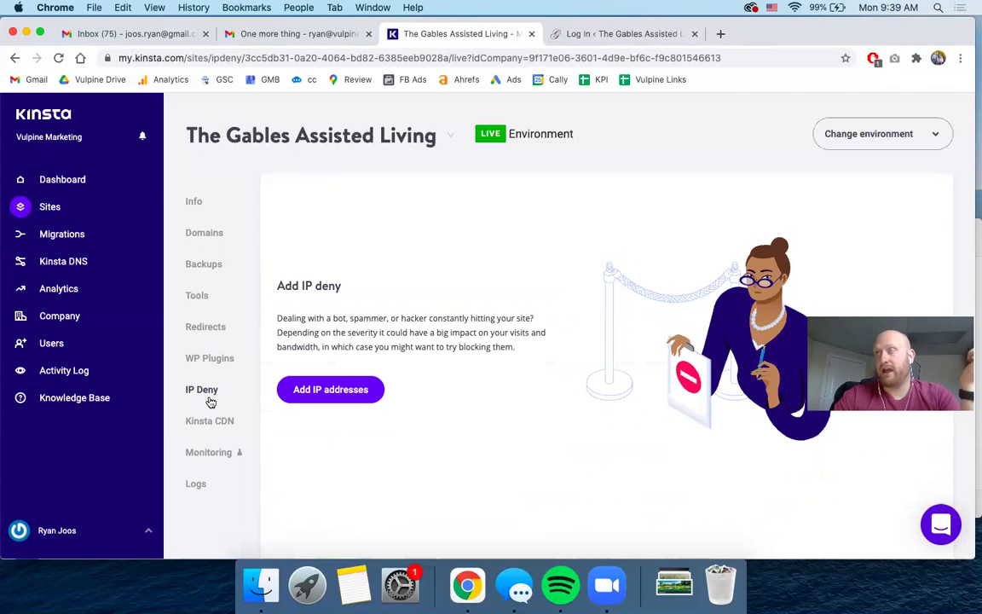
{"action": "triple_click", "coordinate": [369, 318]}
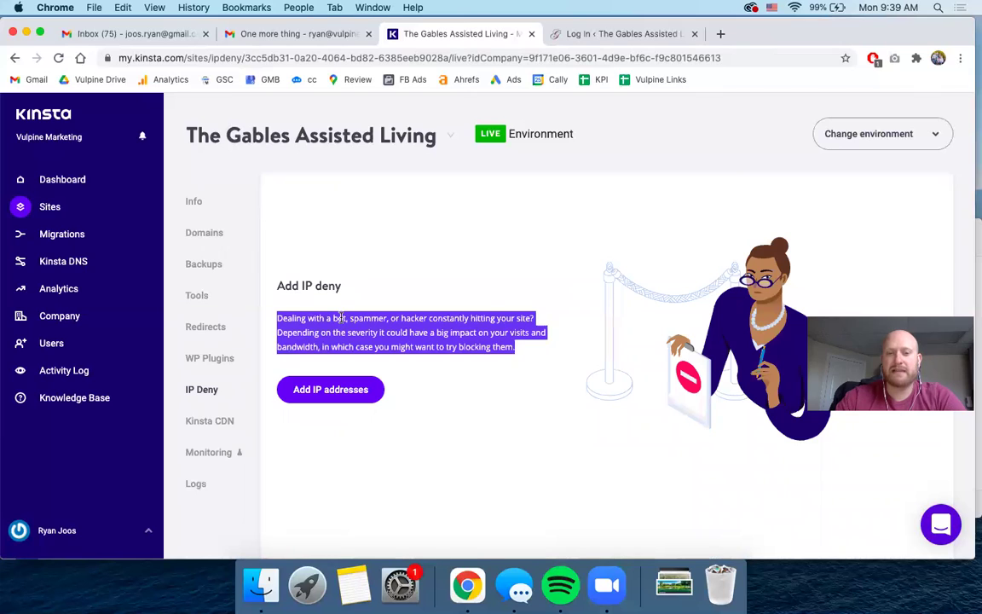
{"action": "left_click", "coordinate": [429, 258]}
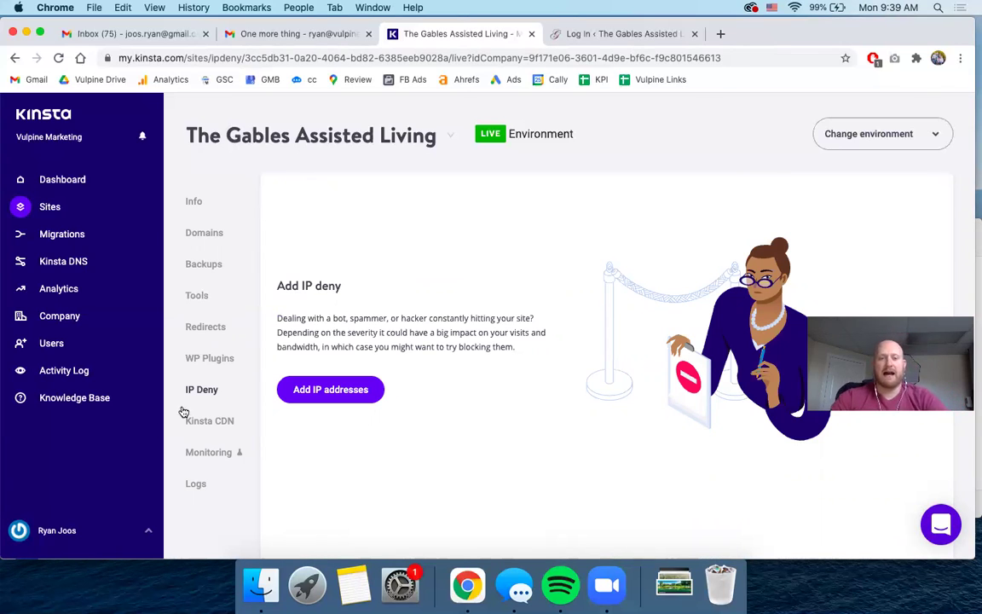
Open the live site's Kinsta CDN page and examine the DNS zone details, cache clearing and CDN removal options
{"action": "left_click", "coordinate": [208, 425]}
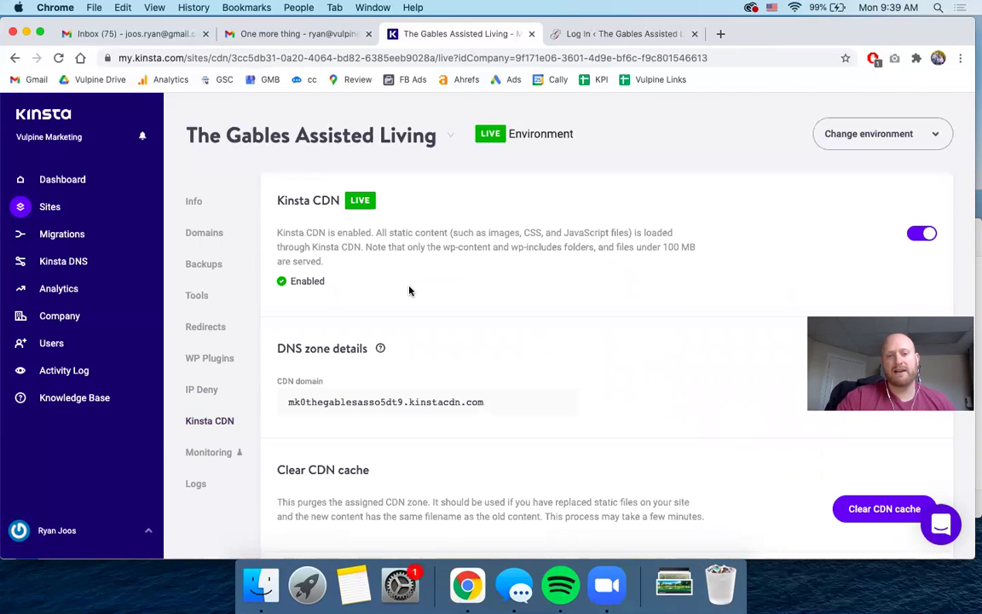
{"action": "scroll", "coordinate": [409, 291], "scroll_direction": "down", "scroll_amount": 5}
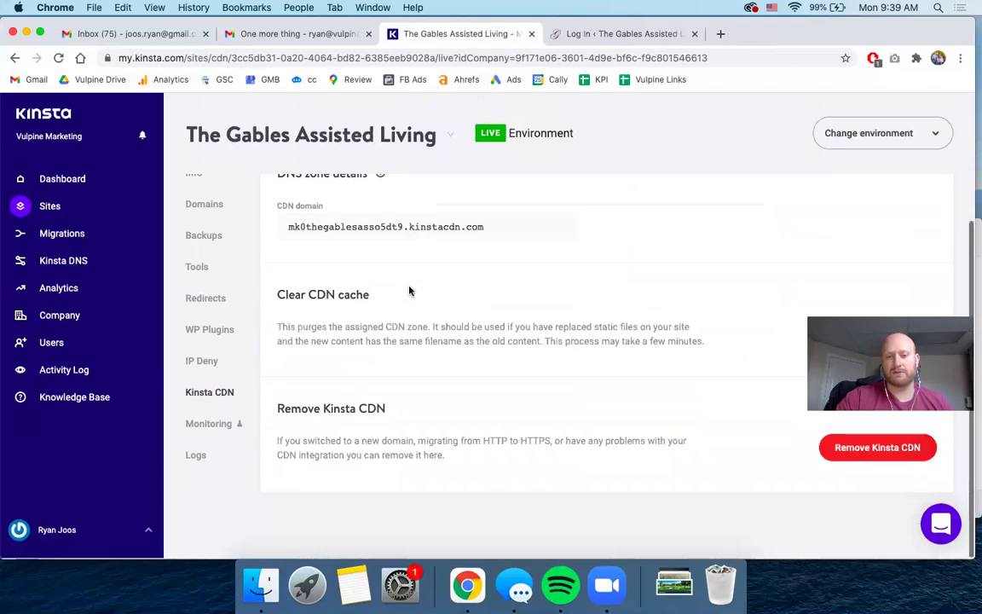
{"action": "scroll", "coordinate": [409, 290], "scroll_direction": "up", "scroll_amount": 5}
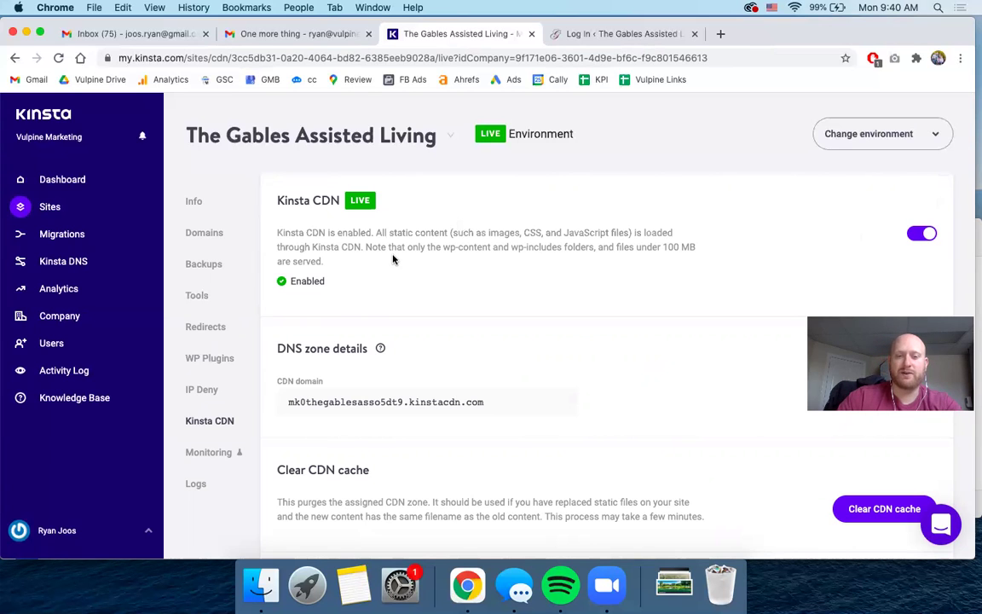
Open the live site's Monitoring page and read the description of the performance monitoring service
{"action": "left_click", "coordinate": [210, 459]}
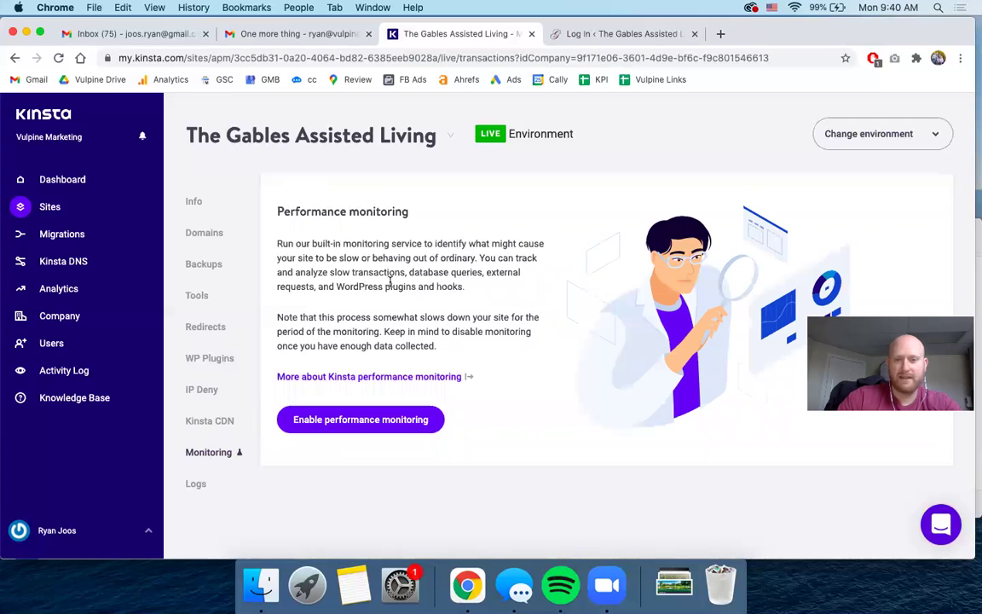
{"action": "scroll", "coordinate": [390, 281], "scroll_direction": "down", "scroll_amount": 1}
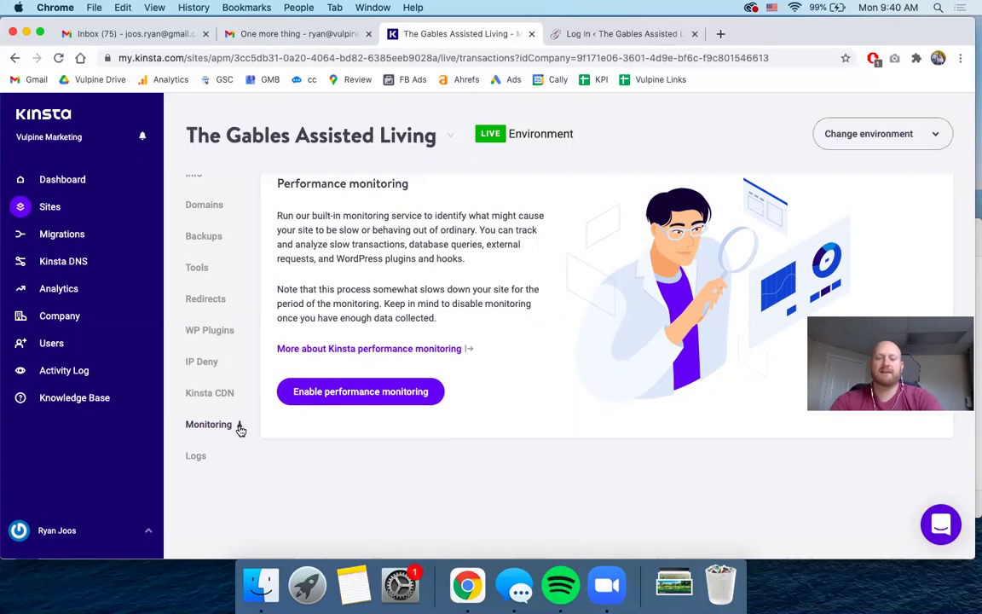
{"action": "scroll", "coordinate": [330, 319], "scroll_direction": "up", "scroll_amount": 1}
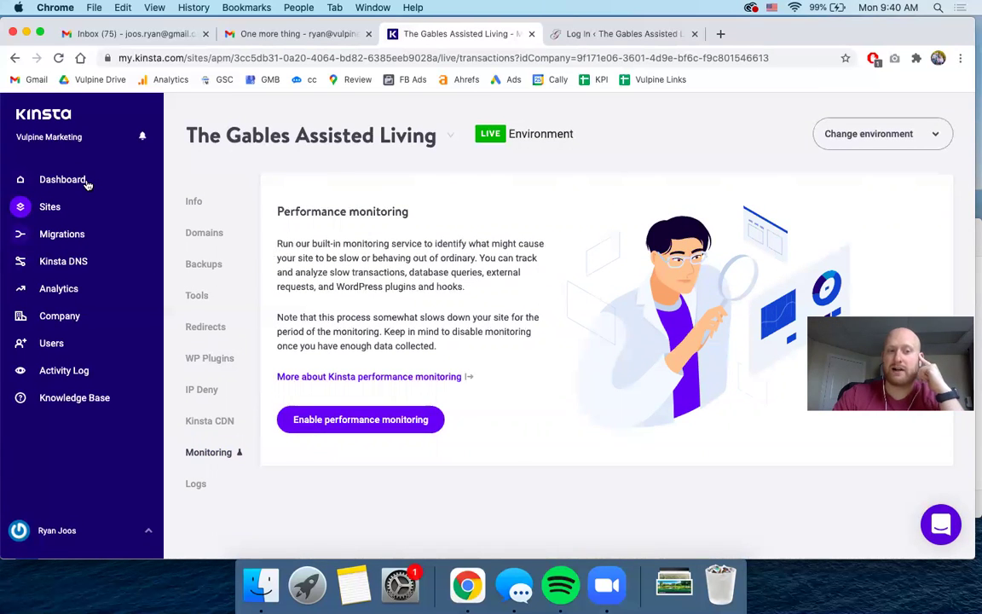
Open the account's Migrations page and examine the migration request options and the list of past migrations with dates, fees and statuses
{"action": "left_click", "coordinate": [68, 238]}
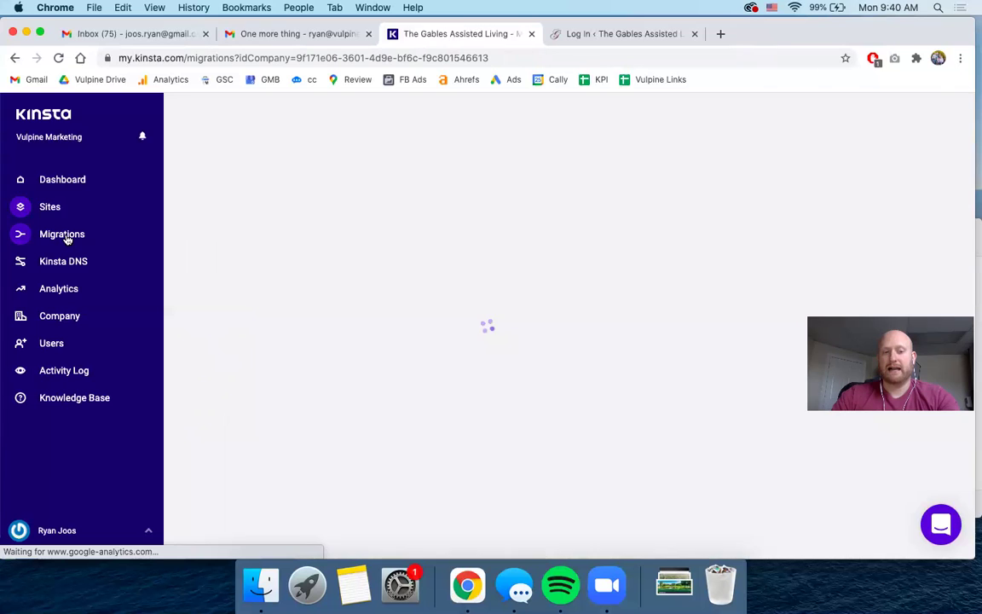
{"action": "scroll", "coordinate": [269, 224], "scroll_direction": "down", "scroll_amount": 3}
{"action": "scroll", "coordinate": [270, 223], "scroll_direction": "up", "scroll_amount": 3}
{"action": "scroll", "coordinate": [269, 222], "scroll_direction": "down", "scroll_amount": 4}
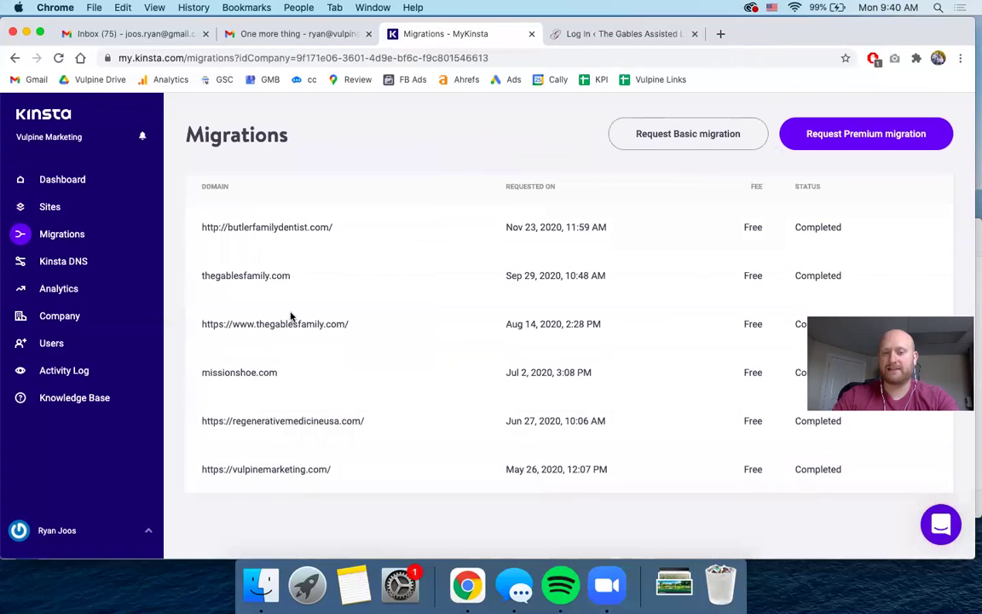
{"action": "scroll", "coordinate": [293, 298], "scroll_direction": "up", "scroll_amount": 3}
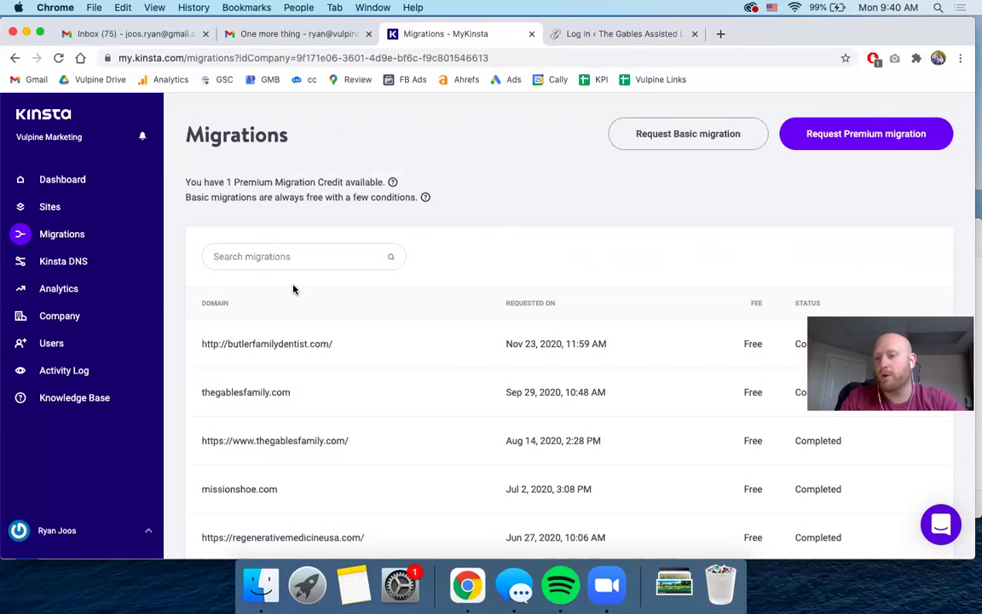
{"action": "scroll", "coordinate": [293, 288], "scroll_direction": "down", "scroll_amount": 1}
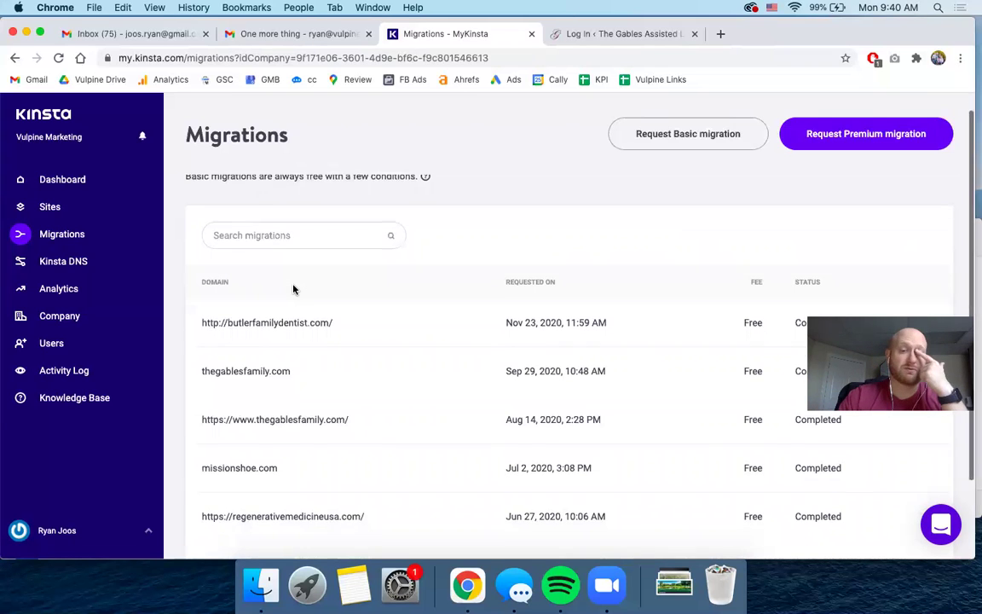
{"action": "scroll", "coordinate": [293, 288], "scroll_direction": "down", "scroll_amount": 3}
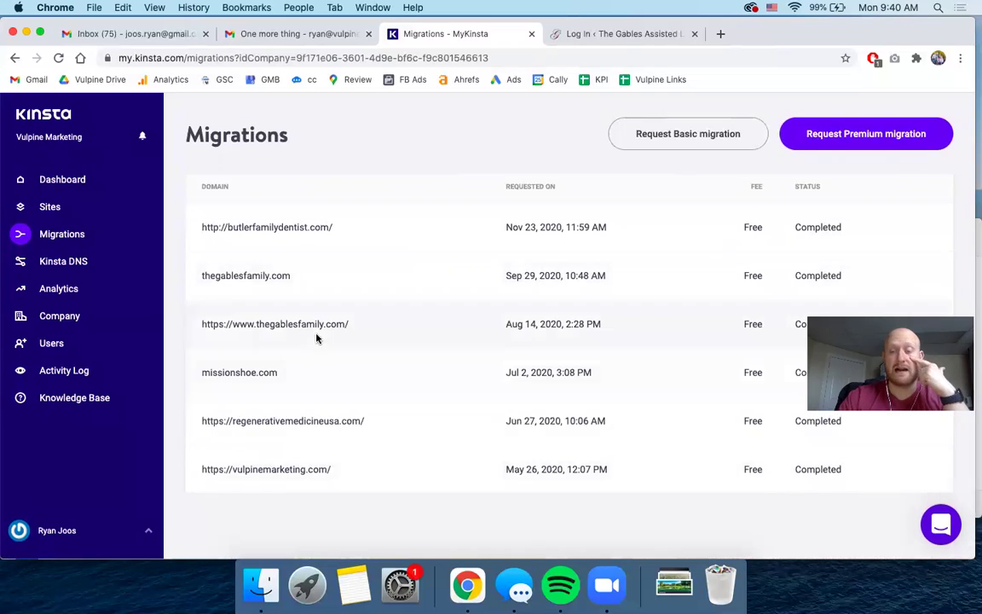
{"action": "scroll", "coordinate": [318, 336], "scroll_direction": "up", "scroll_amount": 3}
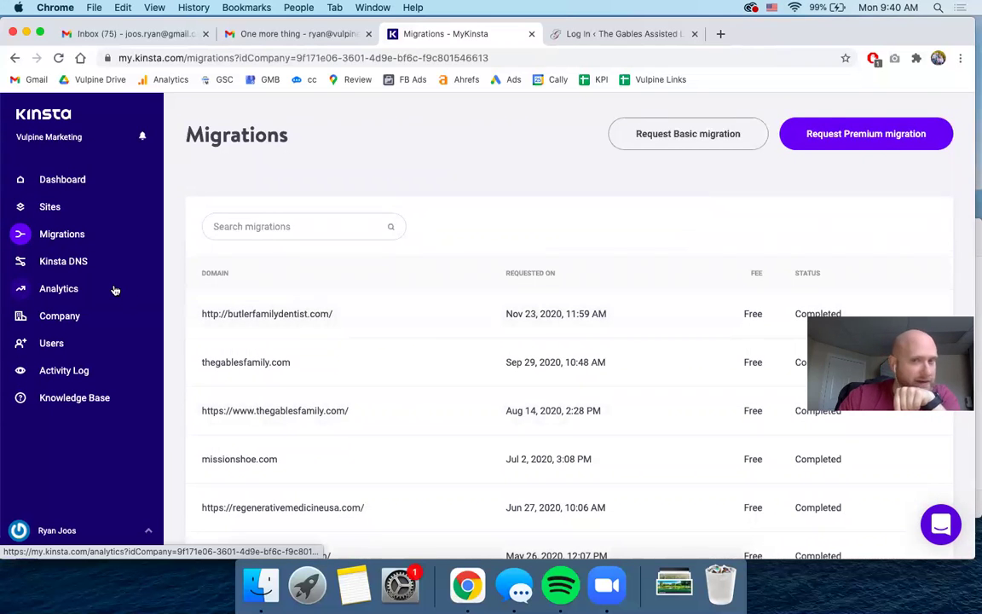
{"action": "scroll", "coordinate": [161, 254], "scroll_direction": "up", "scroll_amount": 2}
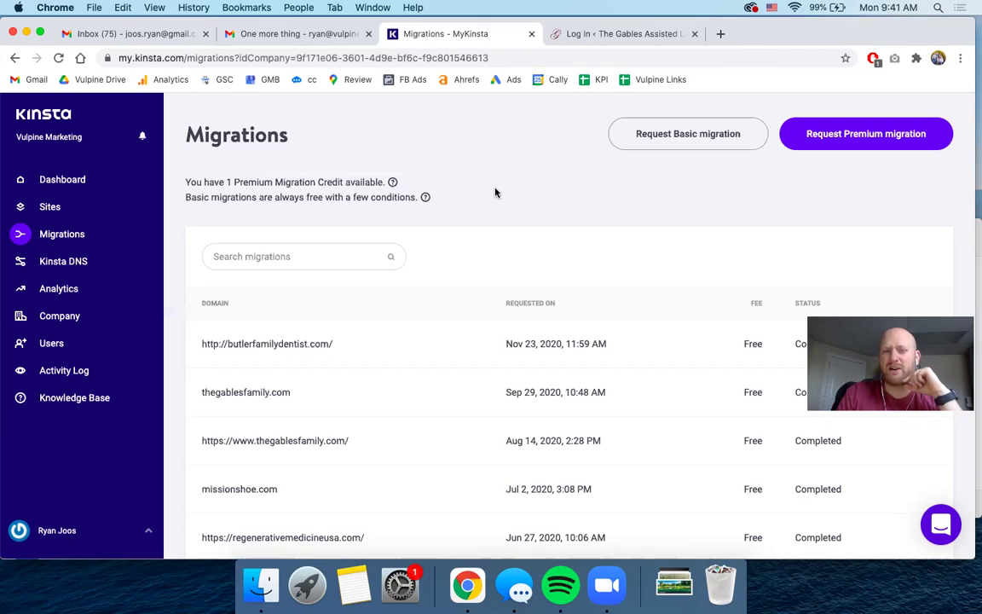
Open the Kinsta DNS page and highlight its heading
{"action": "left_click", "coordinate": [63, 267]}
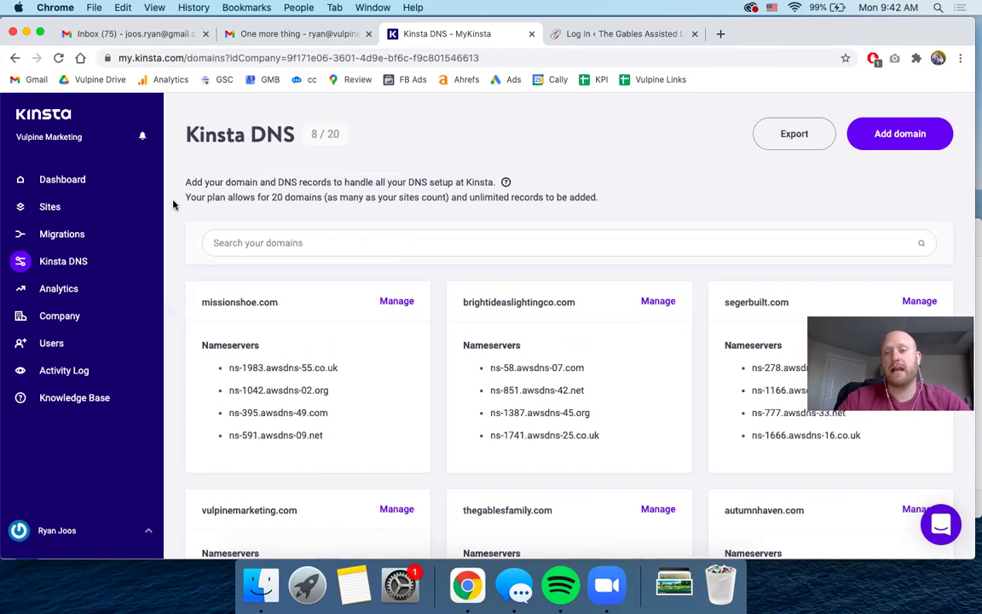
{"action": "double_click", "coordinate": [254, 134]}
{"action": "triple_click", "coordinate": [253, 134]}
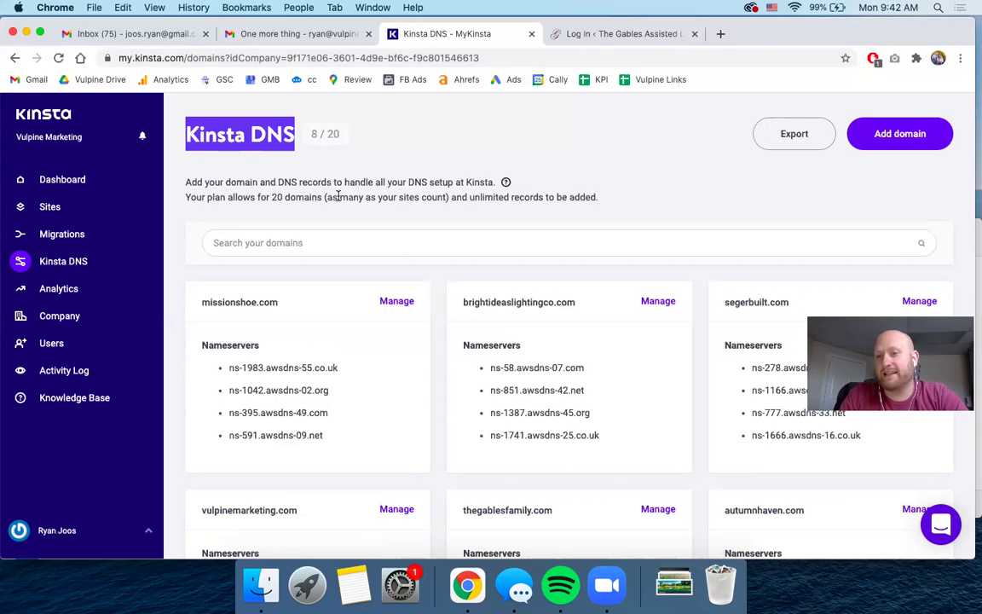
Open the form for adding a domain to Kinsta DNS, check its domain name and Gmail MX records options, and cancel it
{"action": "left_click", "coordinate": [914, 145]}
{"action": "left_click", "coordinate": [300, 333]}
{"action": "left_click", "coordinate": [544, 373]}
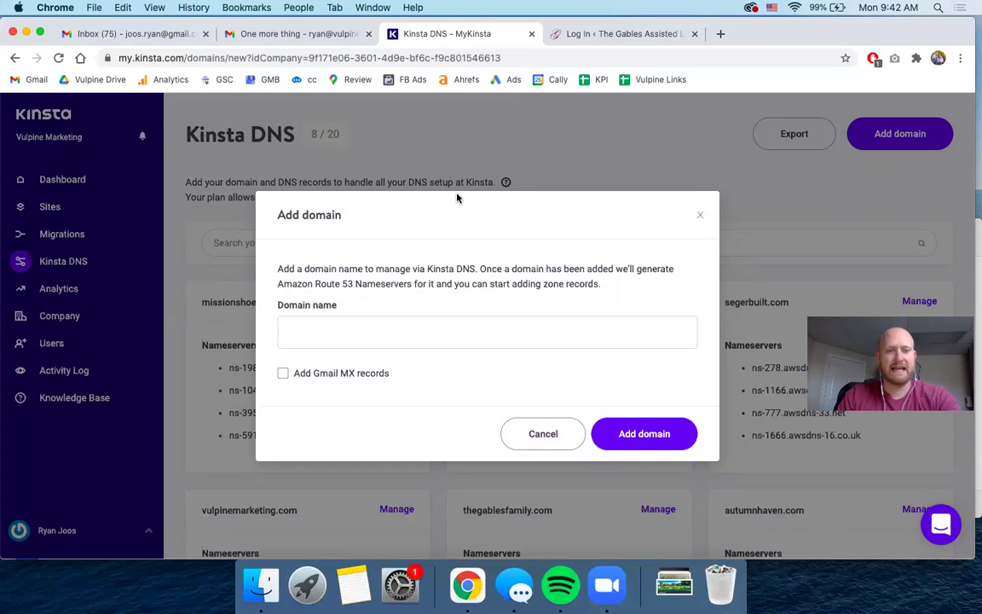
{"action": "left_click", "coordinate": [358, 335]}
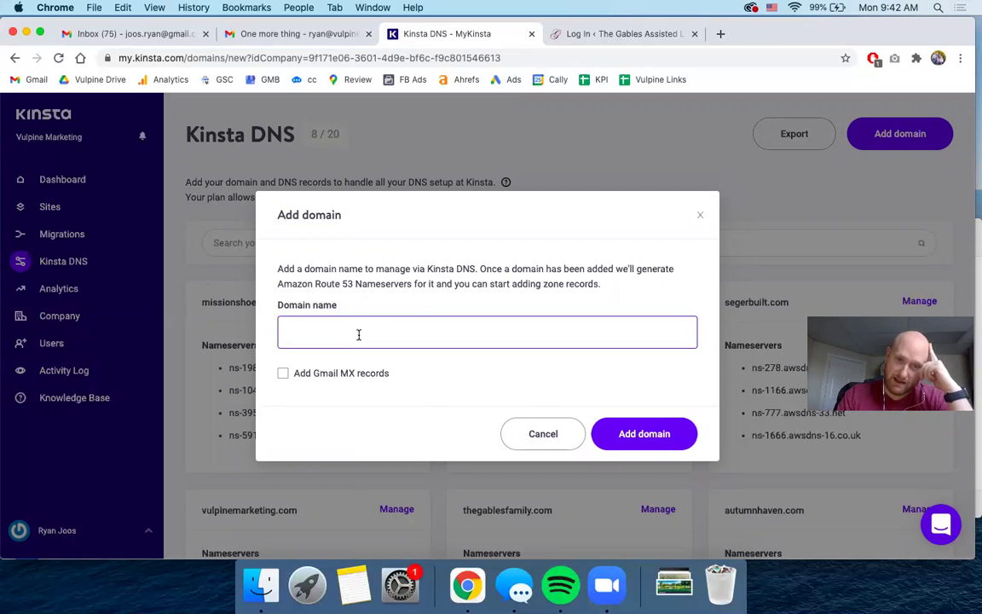
{"action": "left_click", "coordinate": [549, 432]}
Examine the nameservers of the domains in Kinsta DNS, highlighting the four listed for butlerfamilydentist.com
{"action": "scroll", "coordinate": [548, 361], "scroll_direction": "down", "scroll_amount": 5}
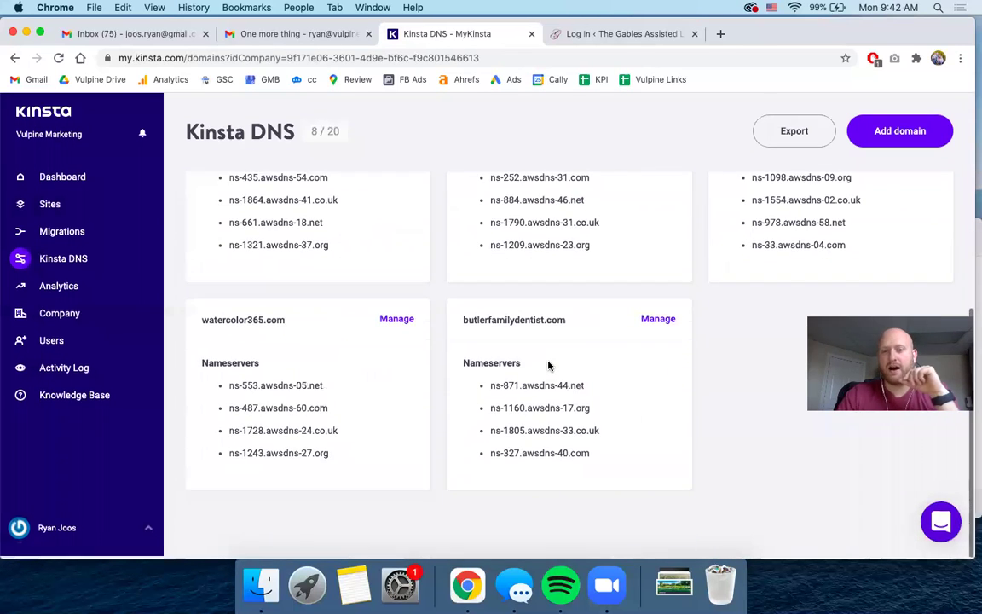
{"action": "scroll", "coordinate": [318, 410], "scroll_direction": "up", "scroll_amount": 5}
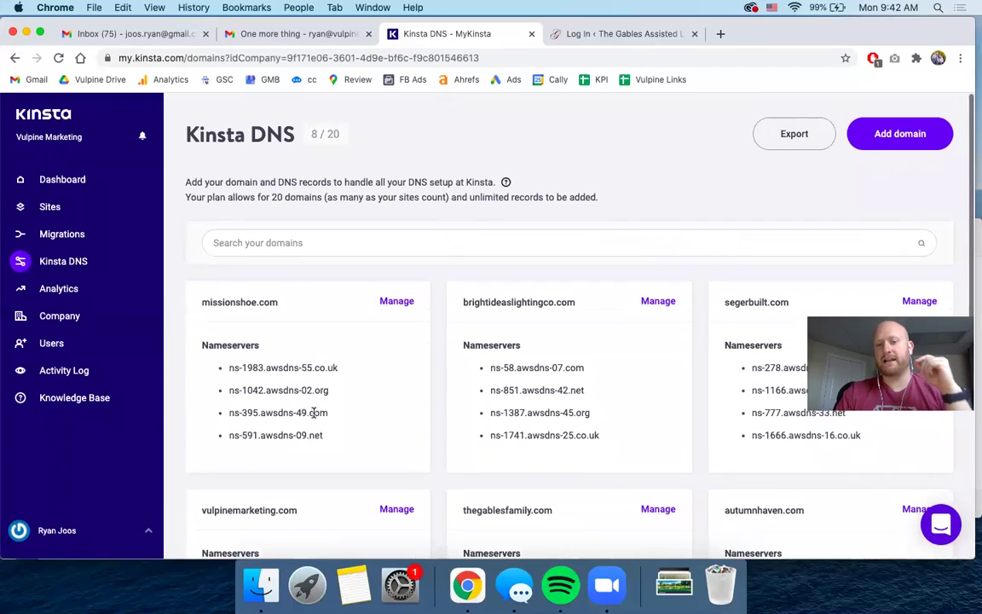
{"action": "scroll", "coordinate": [315, 413], "scroll_direction": "down", "scroll_amount": 5}
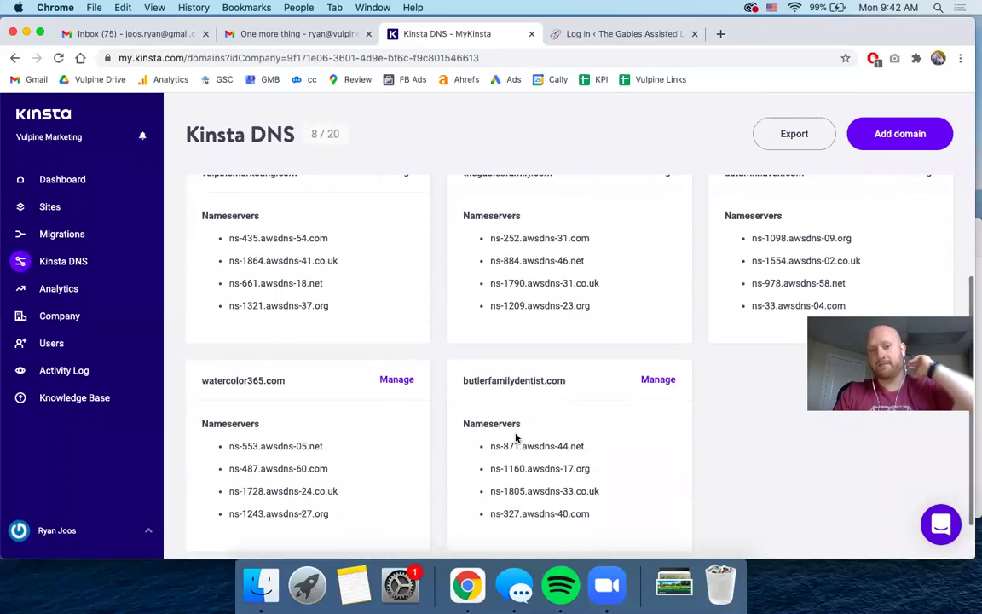
{"action": "scroll", "coordinate": [517, 435], "scroll_direction": "down", "scroll_amount": 2}
{"action": "left_click_drag", "start_coordinate": [602, 464], "coordinate": [483, 387]}
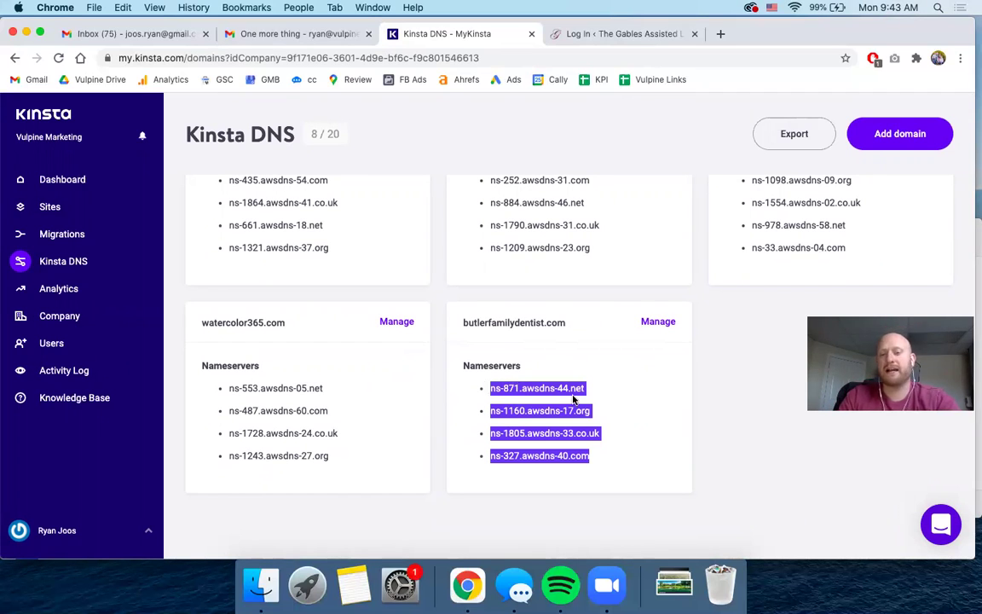
{"action": "left_click", "coordinate": [541, 398]}
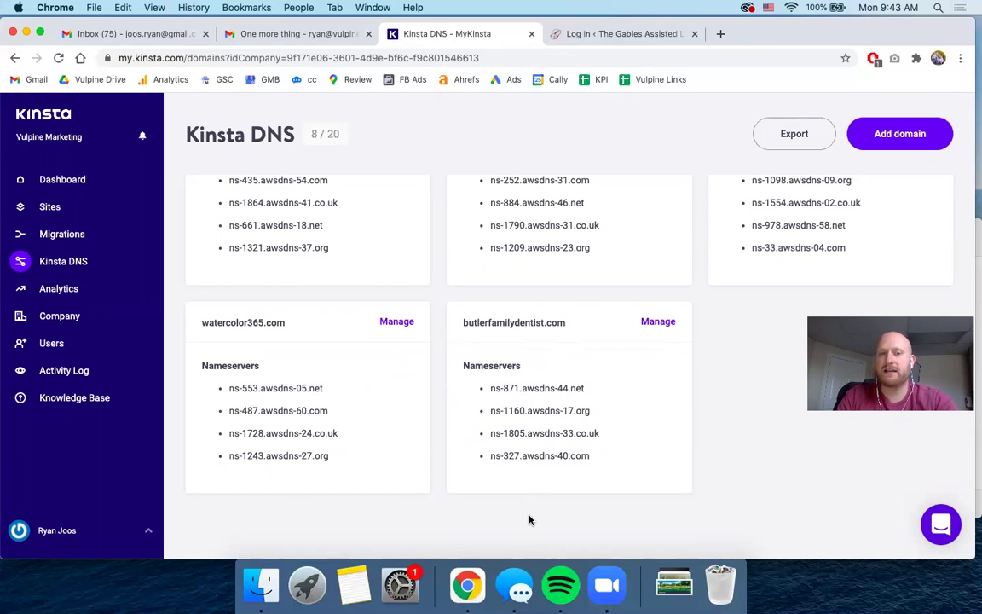
{"action": "scroll", "coordinate": [330, 435], "scroll_direction": "up", "scroll_amount": 10}
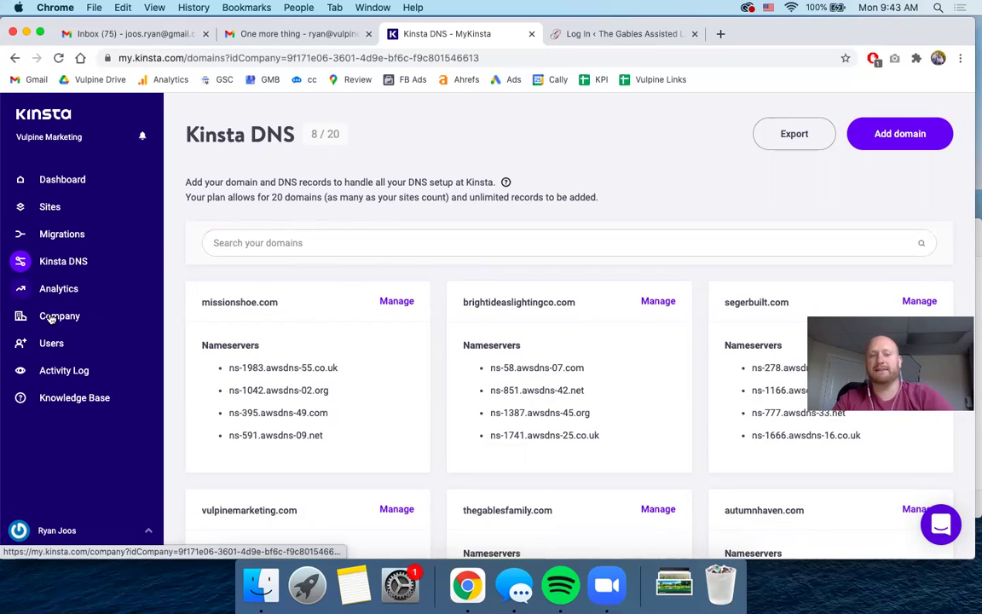
Open the account-wide Analytics and examine the Resources section's visits, disk space, bandwidth and top requests by bytes for the past 24 hours
{"action": "left_click", "coordinate": [59, 291]}
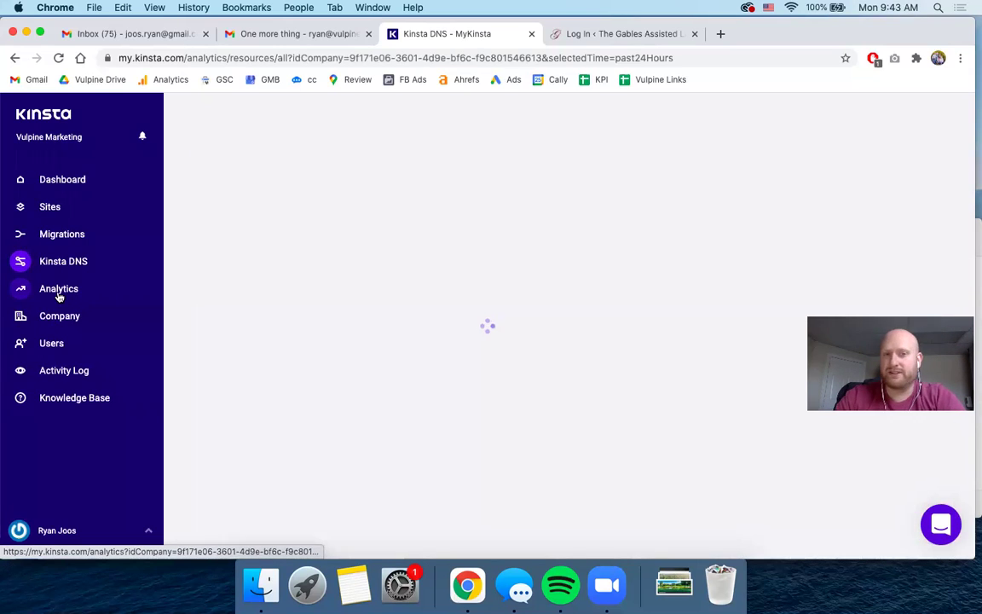
{"action": "scroll", "coordinate": [202, 213], "scroll_direction": "down", "scroll_amount": 1}
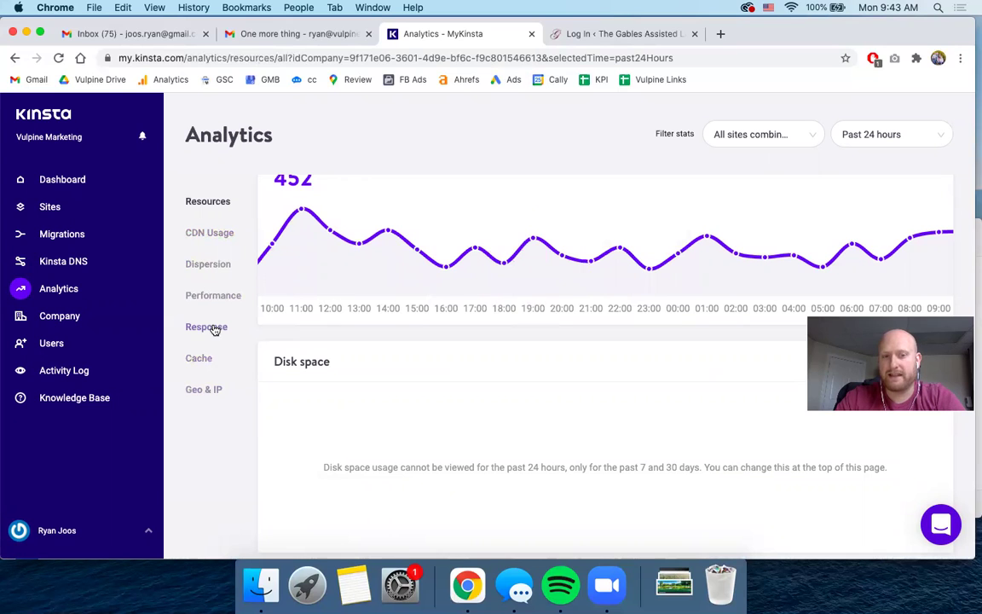
{"action": "scroll", "coordinate": [415, 260], "scroll_direction": "down", "scroll_amount": 3}
{"action": "scroll", "coordinate": [415, 256], "scroll_direction": "down", "scroll_amount": 5}
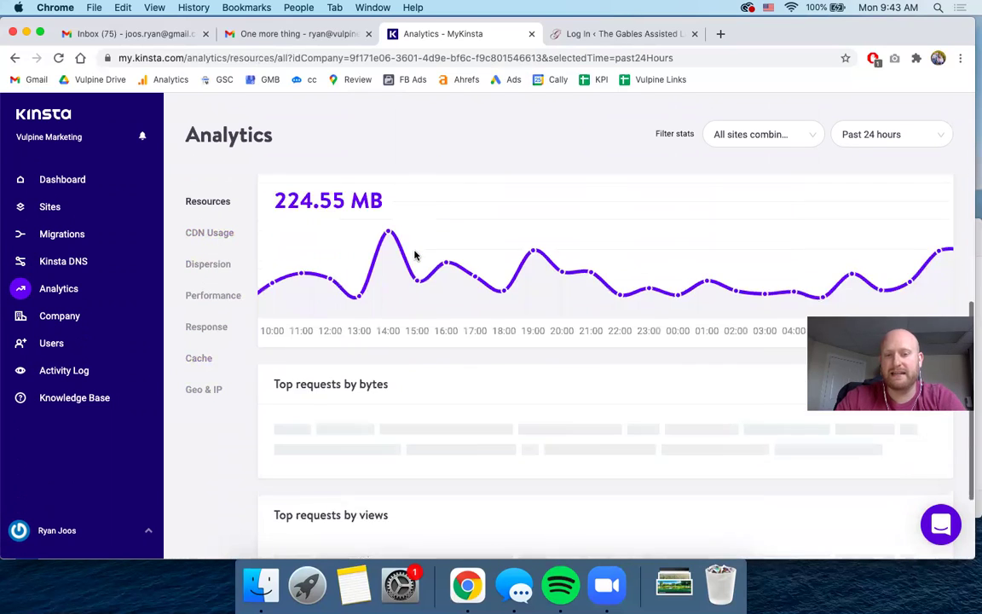
{"action": "scroll", "coordinate": [415, 256], "scroll_direction": "up", "scroll_amount": 2}
{"action": "mouse_move", "coordinate": [391, 256]}
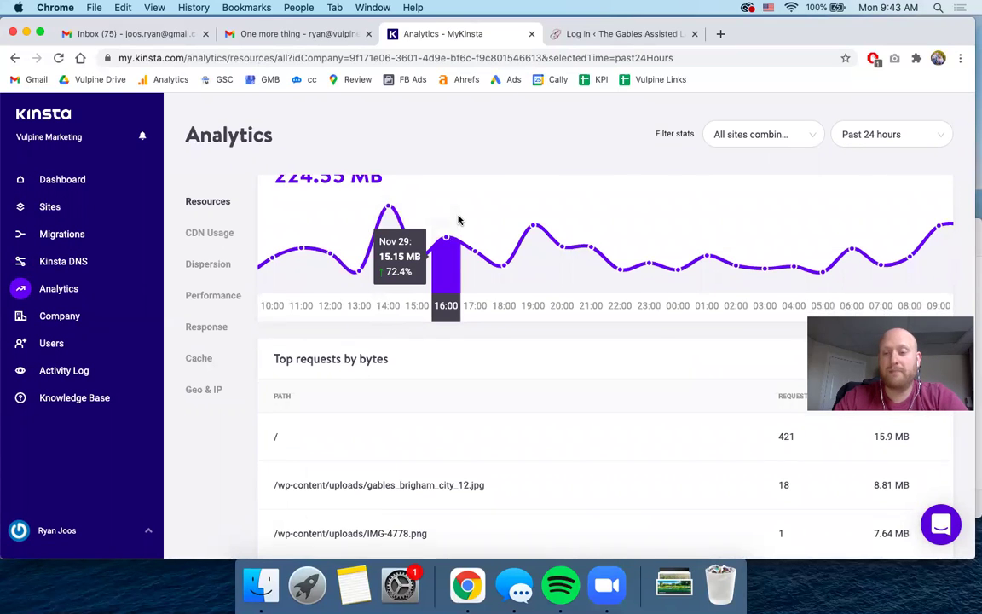
{"action": "scroll", "coordinate": [458, 220], "scroll_direction": "down", "scroll_amount": 7}
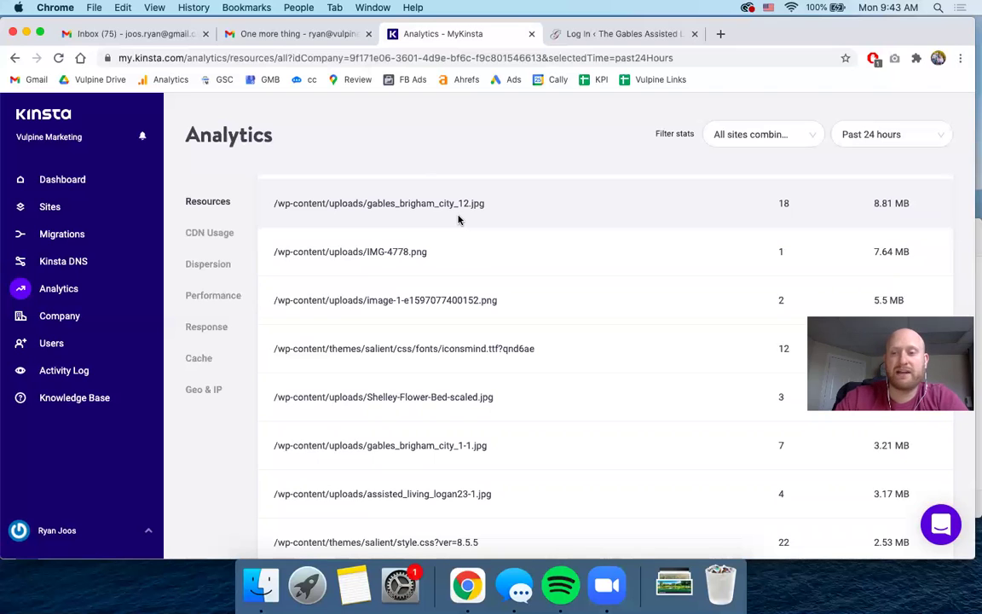
{"action": "scroll", "coordinate": [458, 220], "scroll_direction": "down", "scroll_amount": 3}
{"action": "scroll", "coordinate": [457, 220], "scroll_direction": "up", "scroll_amount": 10}
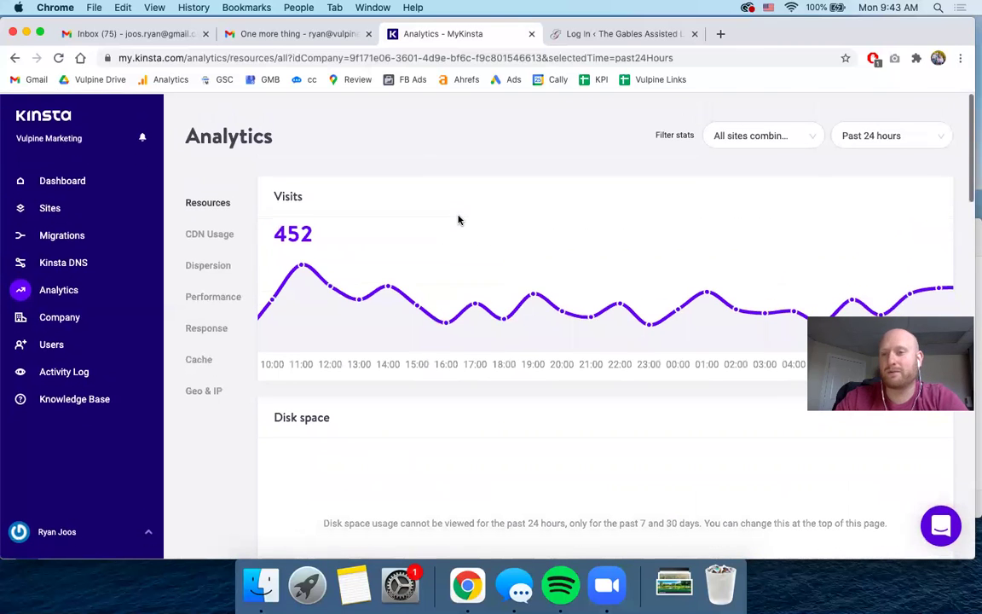
View the CDN Usage analytics, and examine the Performance charts for average PHP + MySQL response time and PHP throughput
{"action": "left_click", "coordinate": [203, 242]}
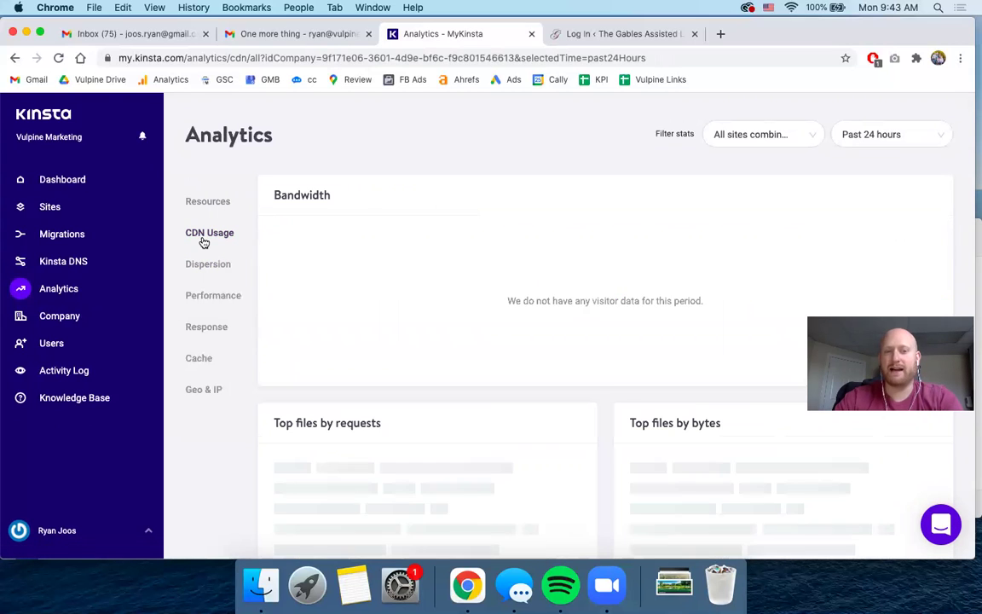
{"action": "left_click", "coordinate": [207, 303]}
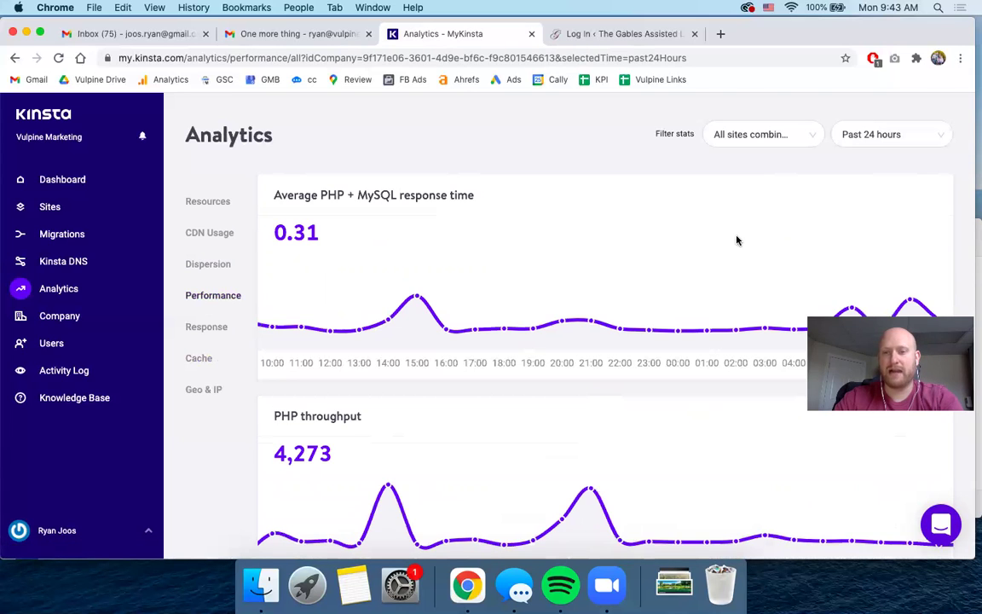
{"action": "scroll", "coordinate": [736, 239], "scroll_direction": "down", "scroll_amount": 3}
{"action": "scroll", "coordinate": [736, 239], "scroll_direction": "up", "scroll_amount": 3}
{"action": "scroll", "coordinate": [374, 226], "scroll_direction": "down", "scroll_amount": 1}
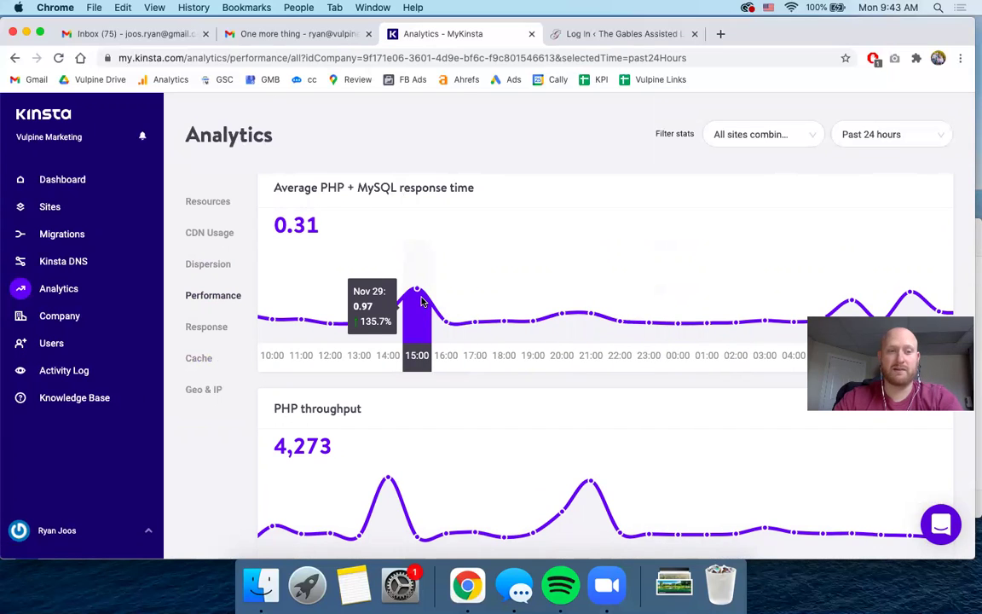
Open the Company page and review the hosting plan, disk space add-on, external backups and plan cancellation sections
{"action": "left_click", "coordinate": [51, 318]}
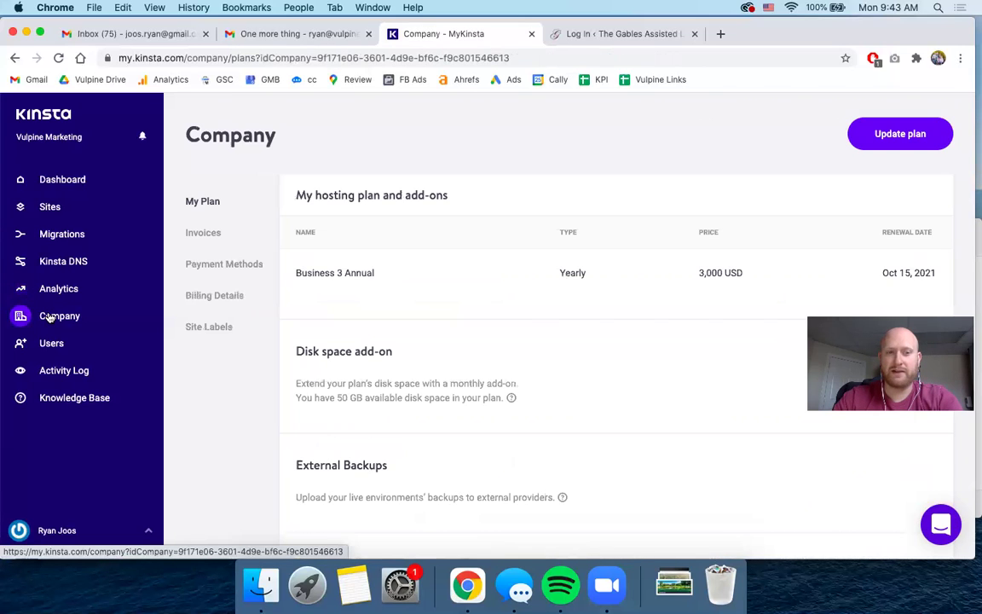
{"action": "scroll", "coordinate": [294, 219], "scroll_direction": "down", "scroll_amount": 2}
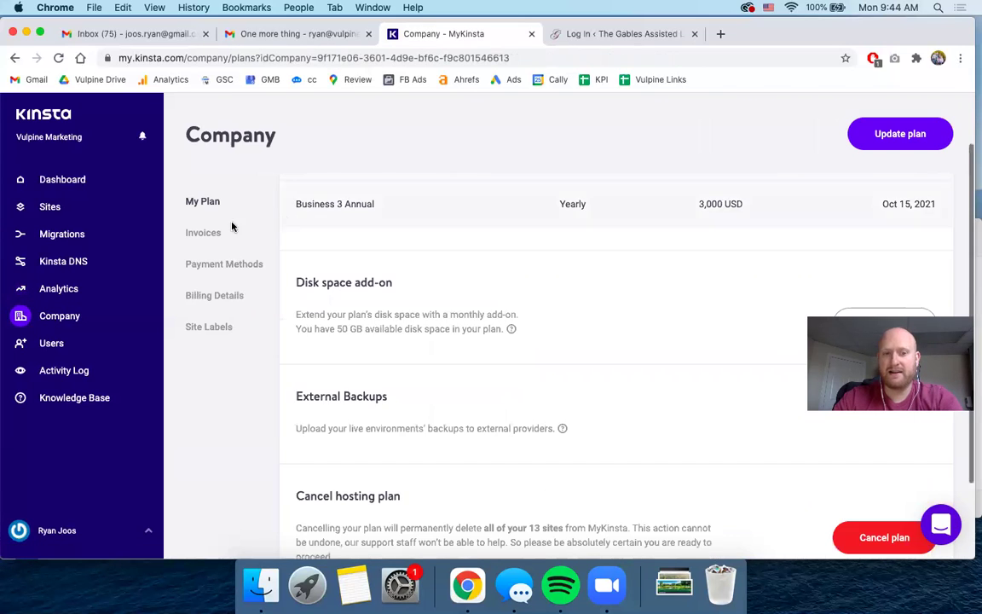
{"action": "scroll", "coordinate": [275, 334], "scroll_direction": "down", "scroll_amount": 3}
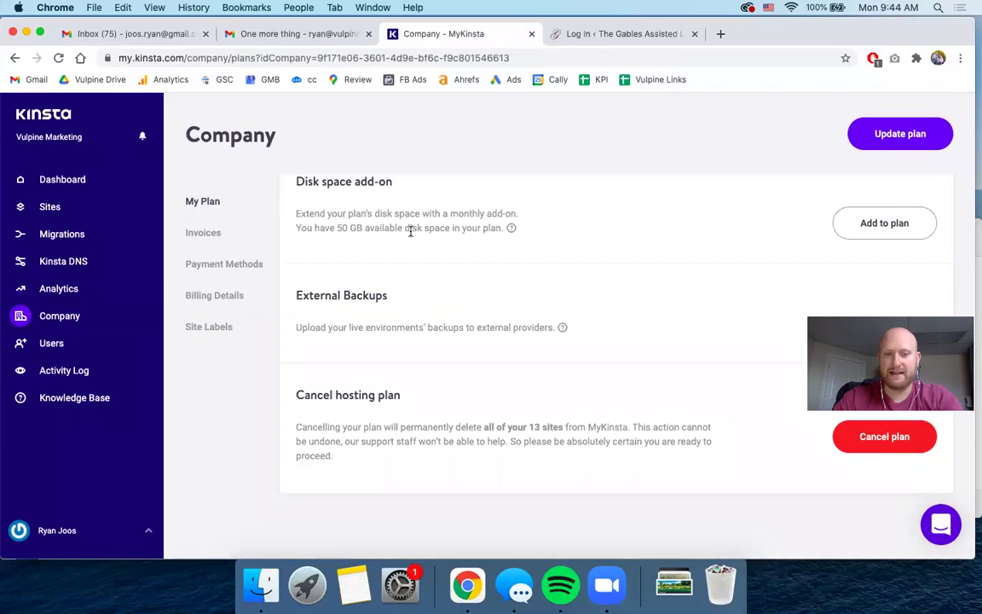
{"action": "scroll", "coordinate": [307, 384], "scroll_direction": "up", "scroll_amount": 4}
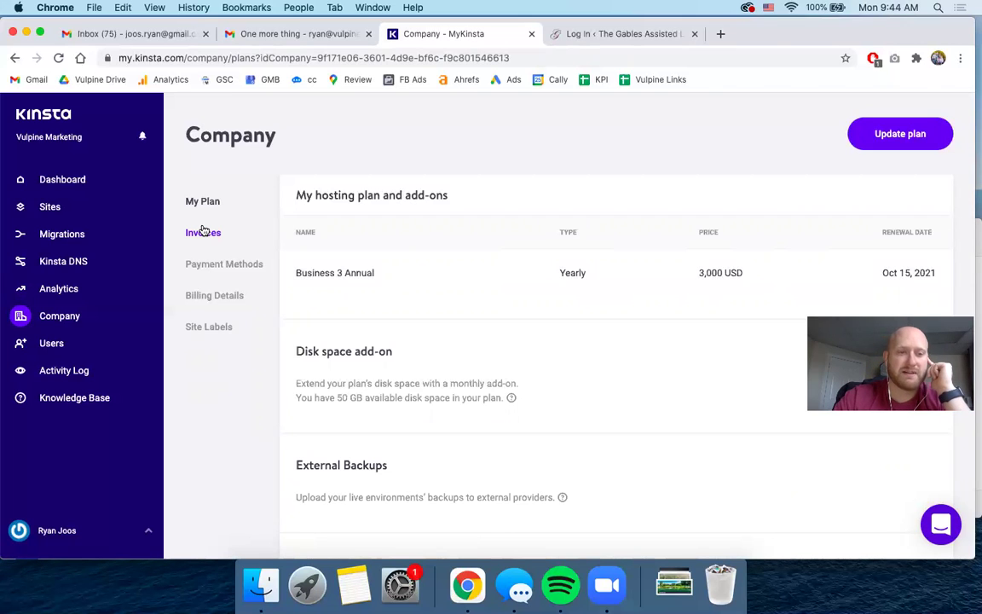
Open the User Management page and look over the list of users with their roles and site access
{"action": "left_click", "coordinate": [45, 353]}
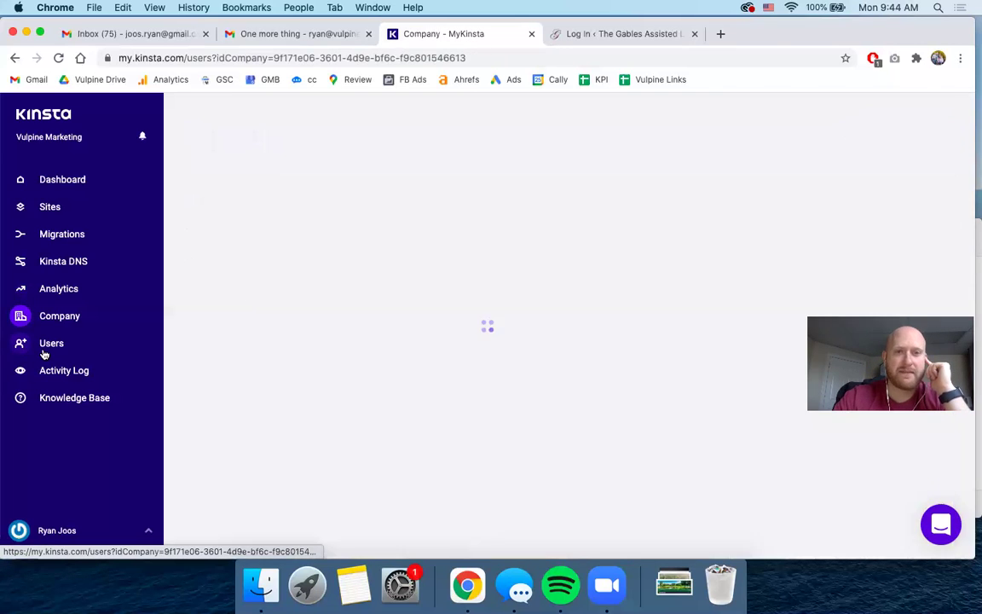
{"action": "scroll", "coordinate": [500, 165], "scroll_direction": "down", "scroll_amount": 1}
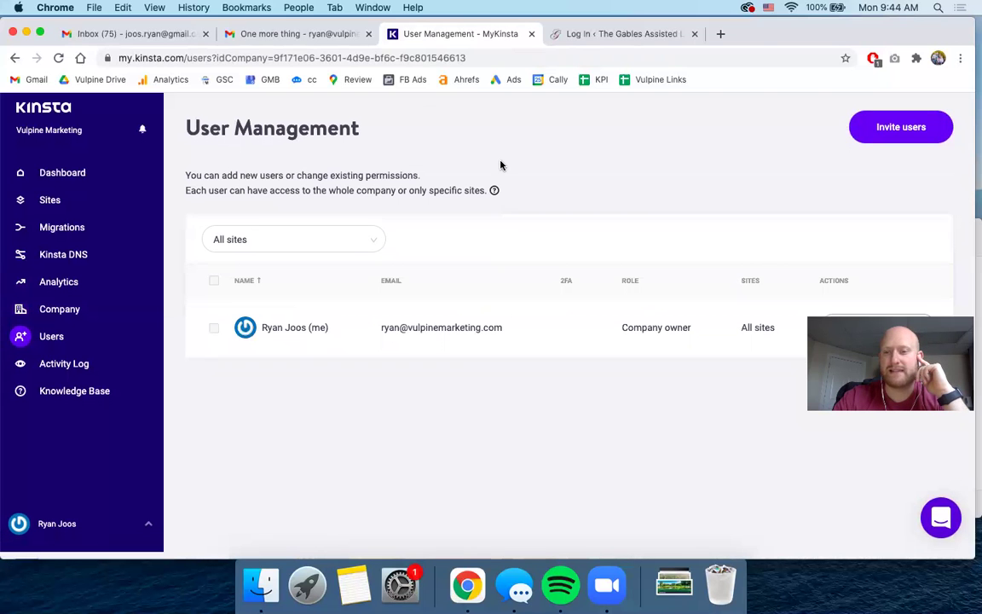